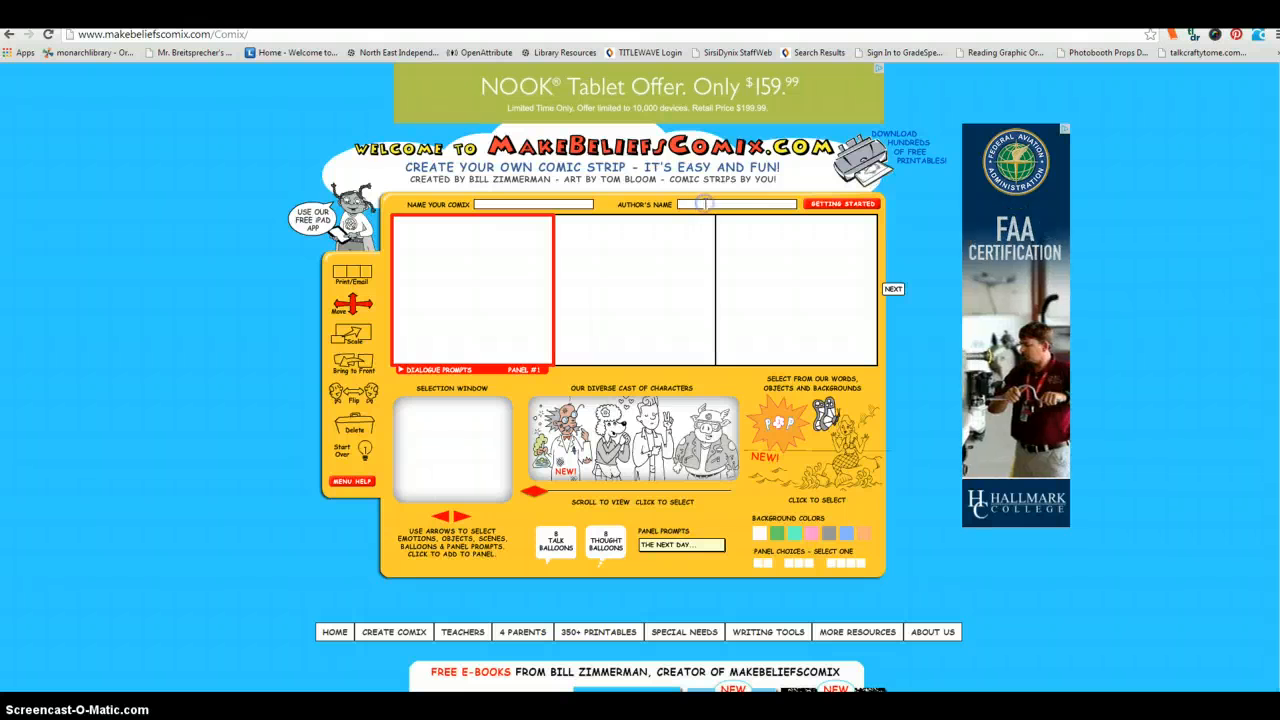
Step: Enter the author's title and surname in the comic's author name field
type("Ms.")
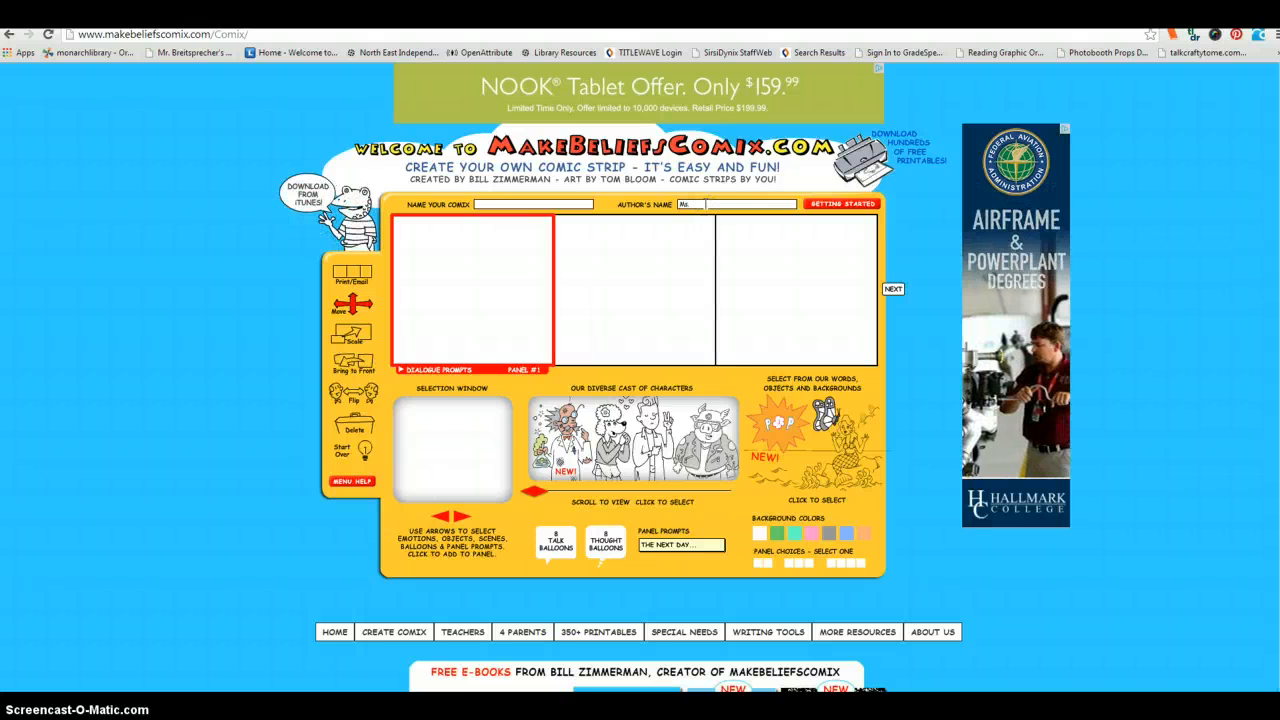
type(" Ja")
type("nnings")
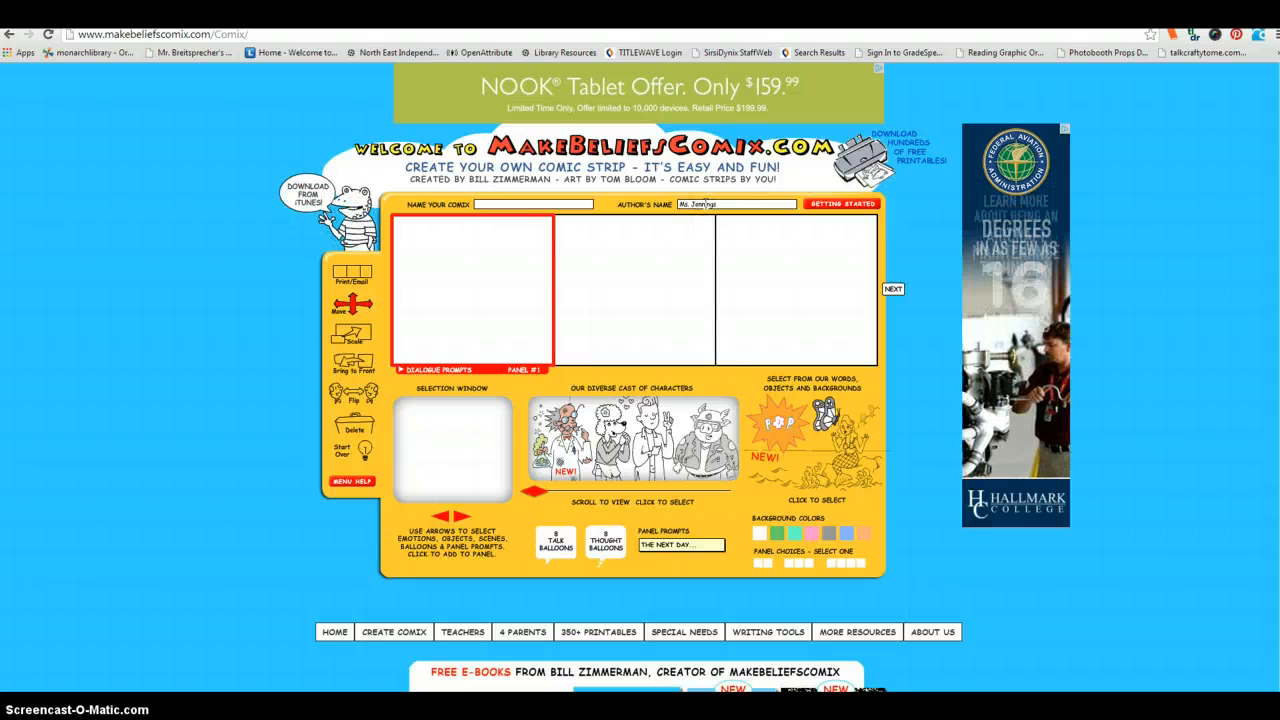
left_click(485, 301)
left_click(609, 335)
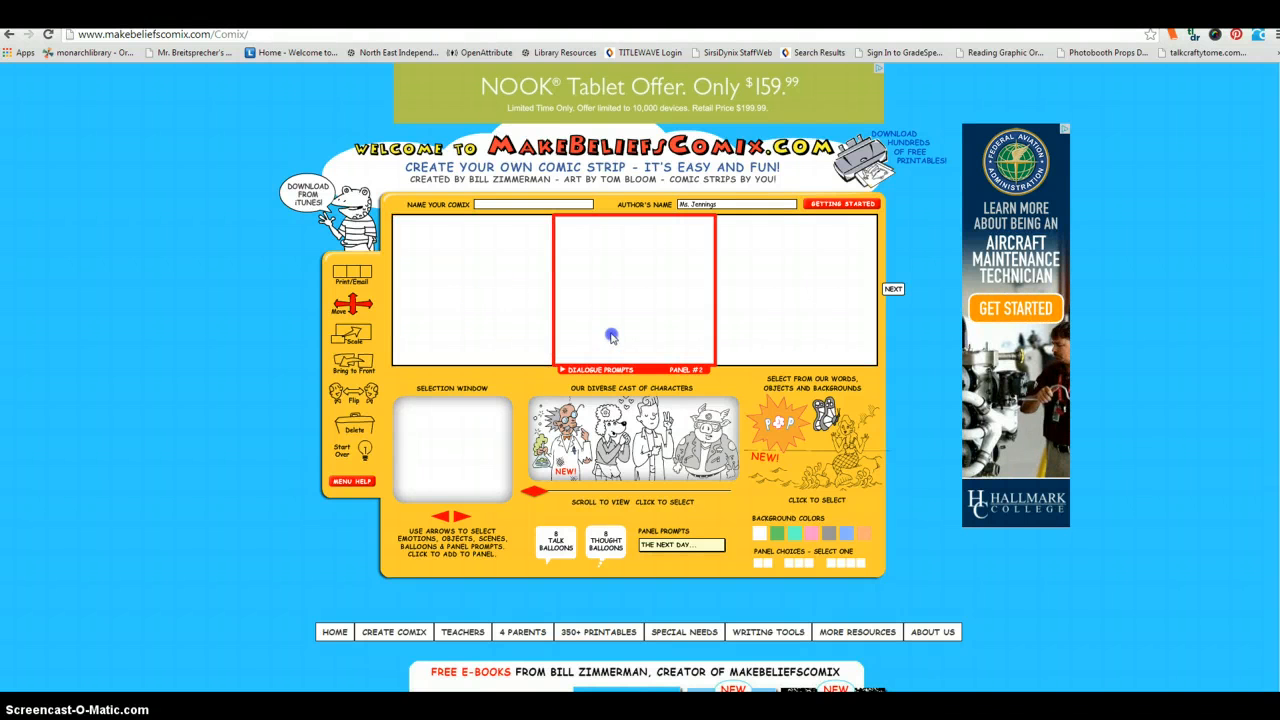
left_click(776, 326)
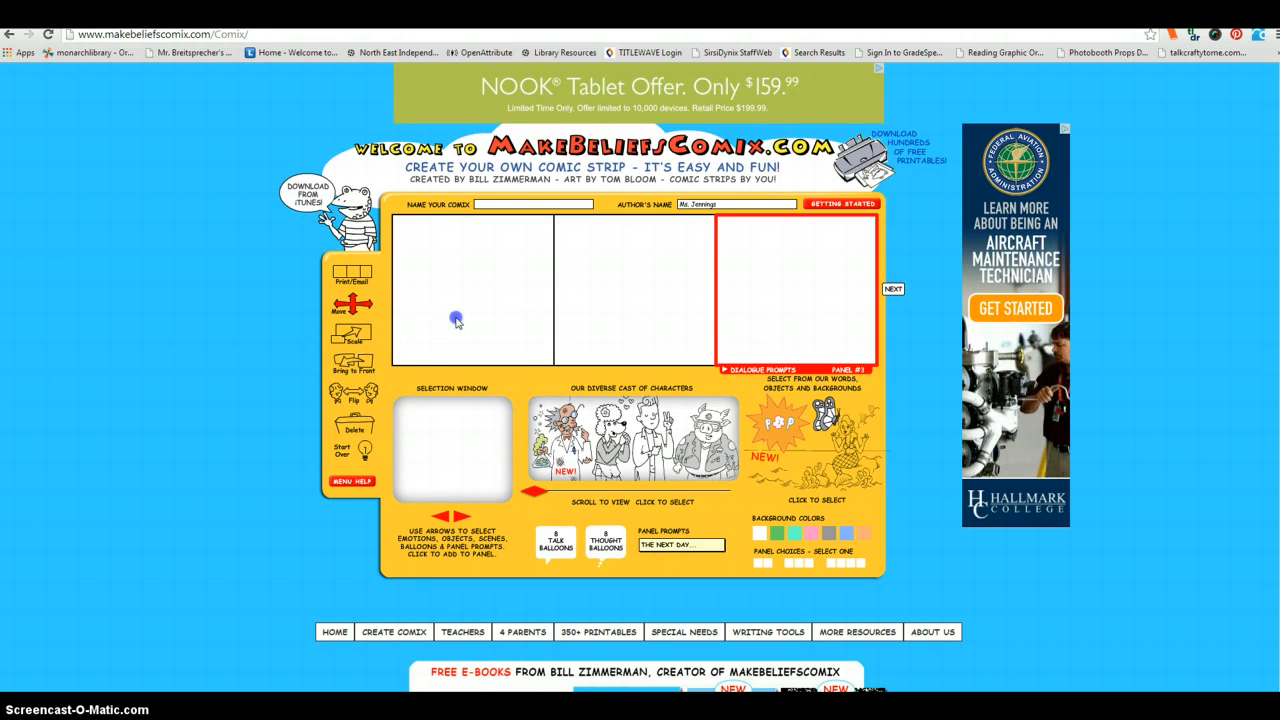
left_click(545, 315)
left_click(614, 323)
left_click(786, 304)
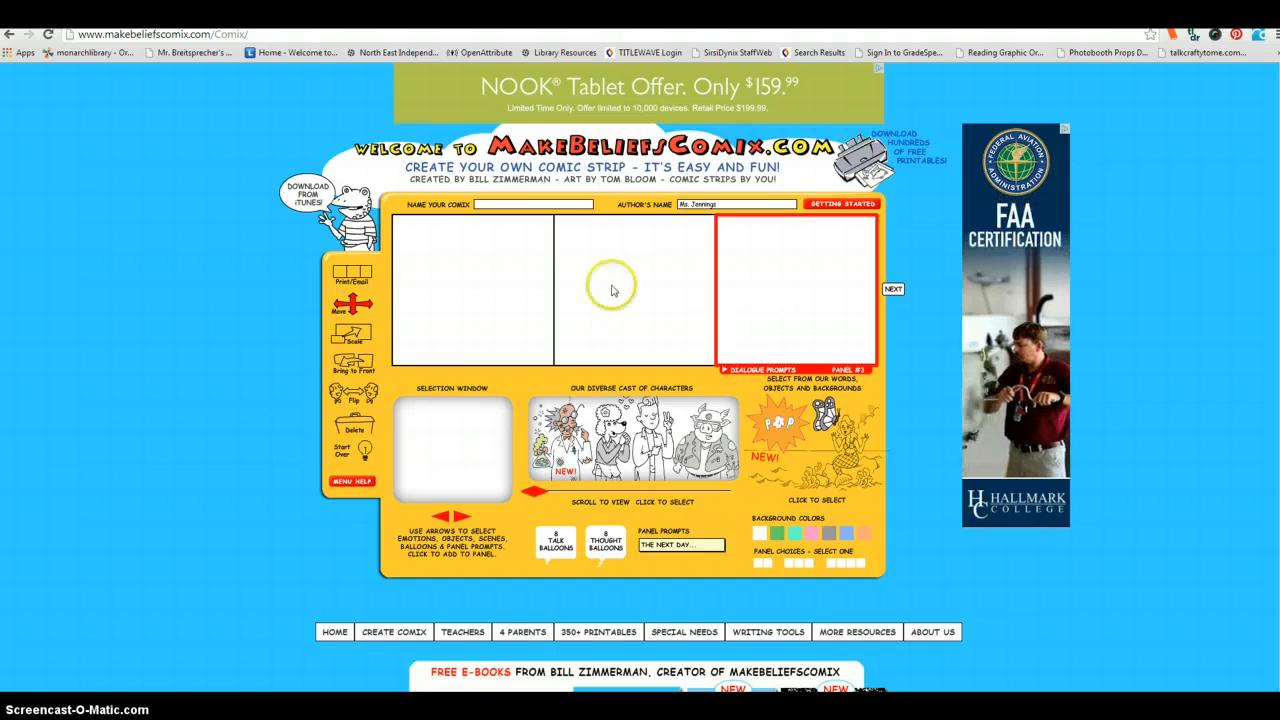
Step: Add the school hallway background with the open doorway and lockers to panel 1
left_click(447, 310)
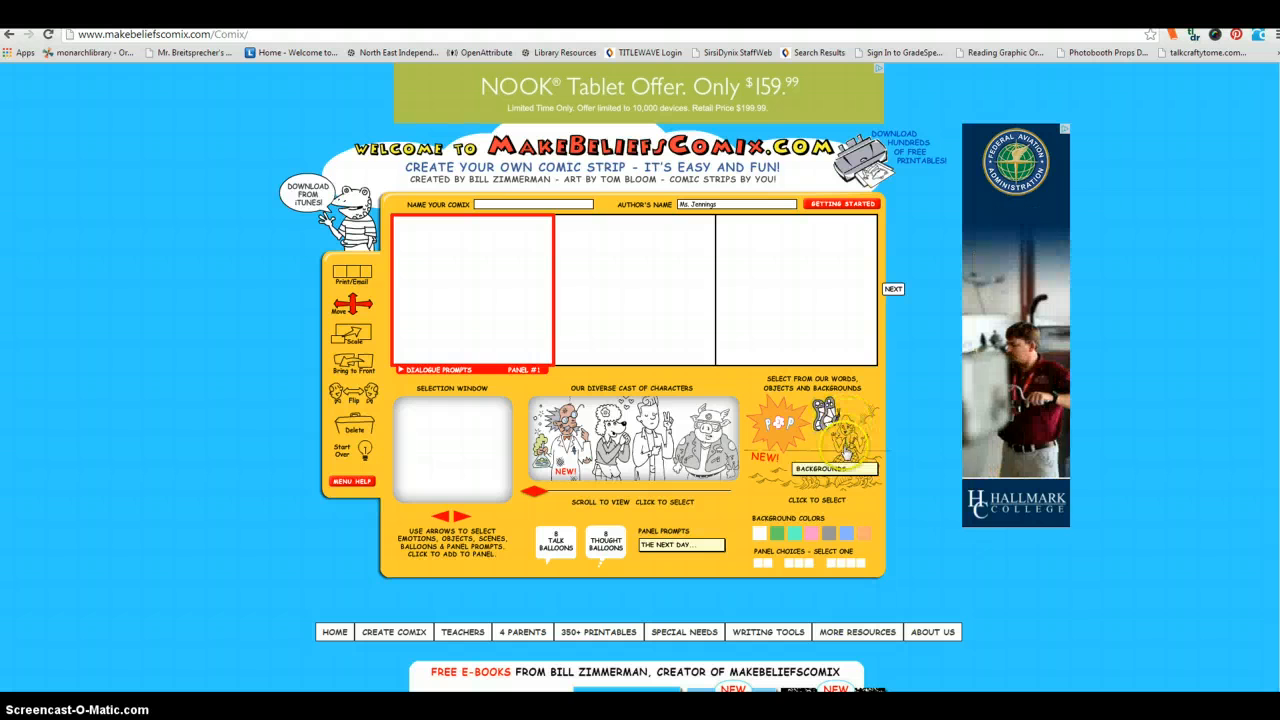
left_click(840, 470)
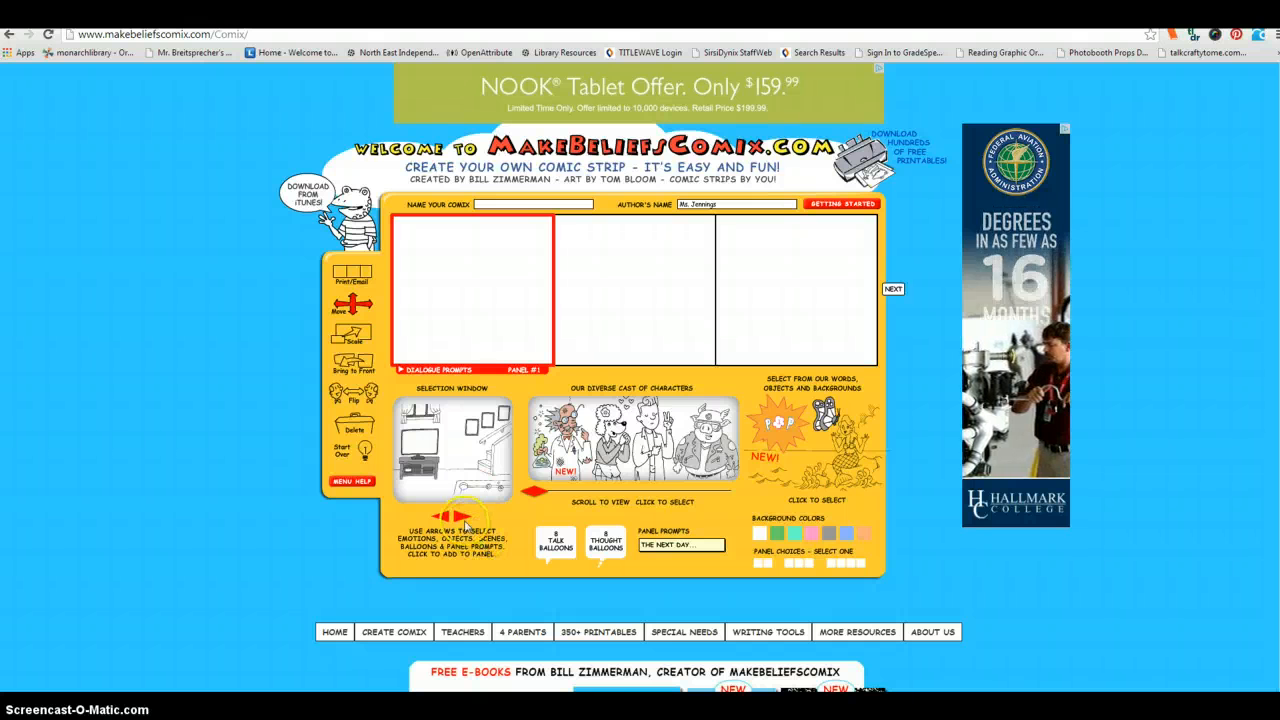
left_click(463, 517)
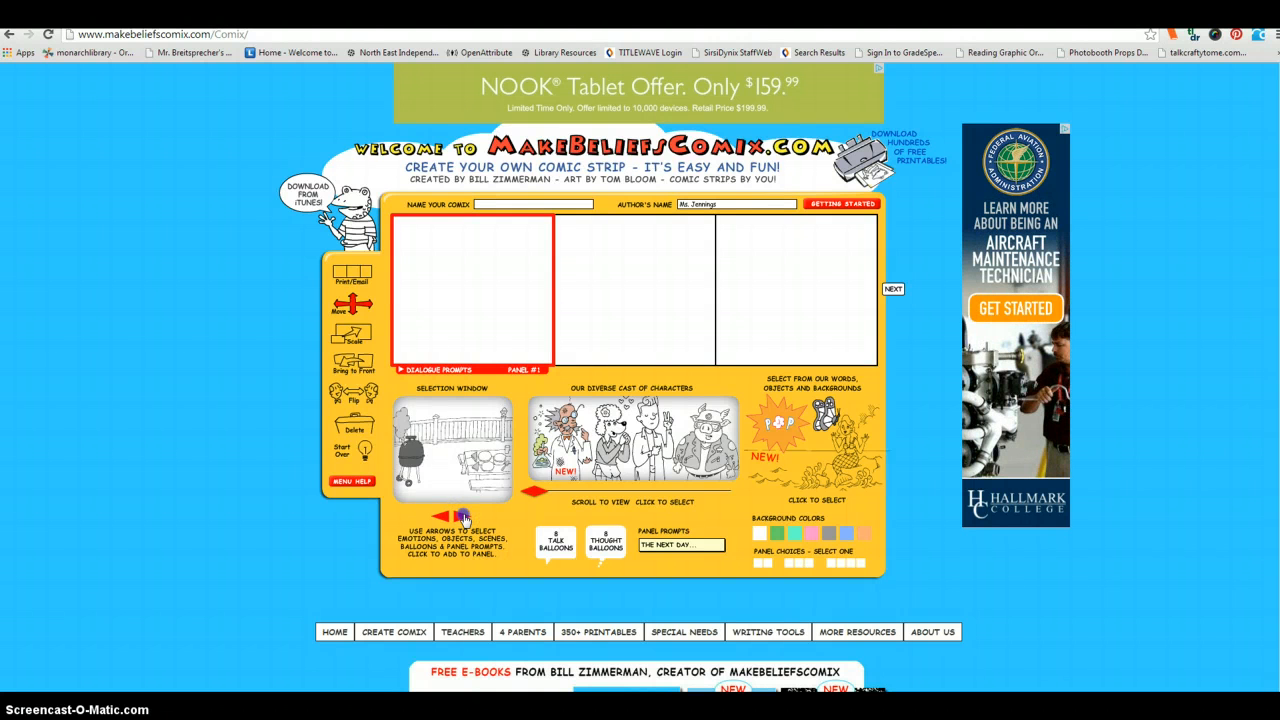
left_click(463, 517)
left_click(464, 517)
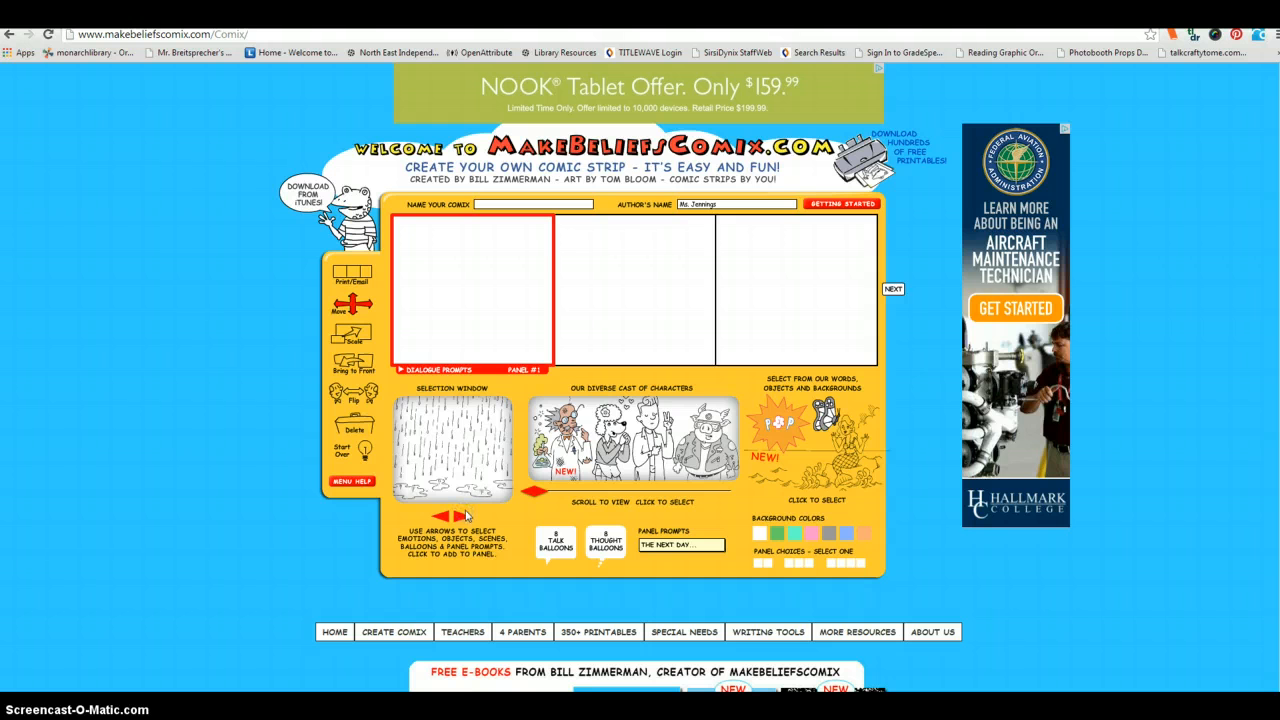
left_click(463, 517)
left_click(463, 517)
left_click(463, 517)
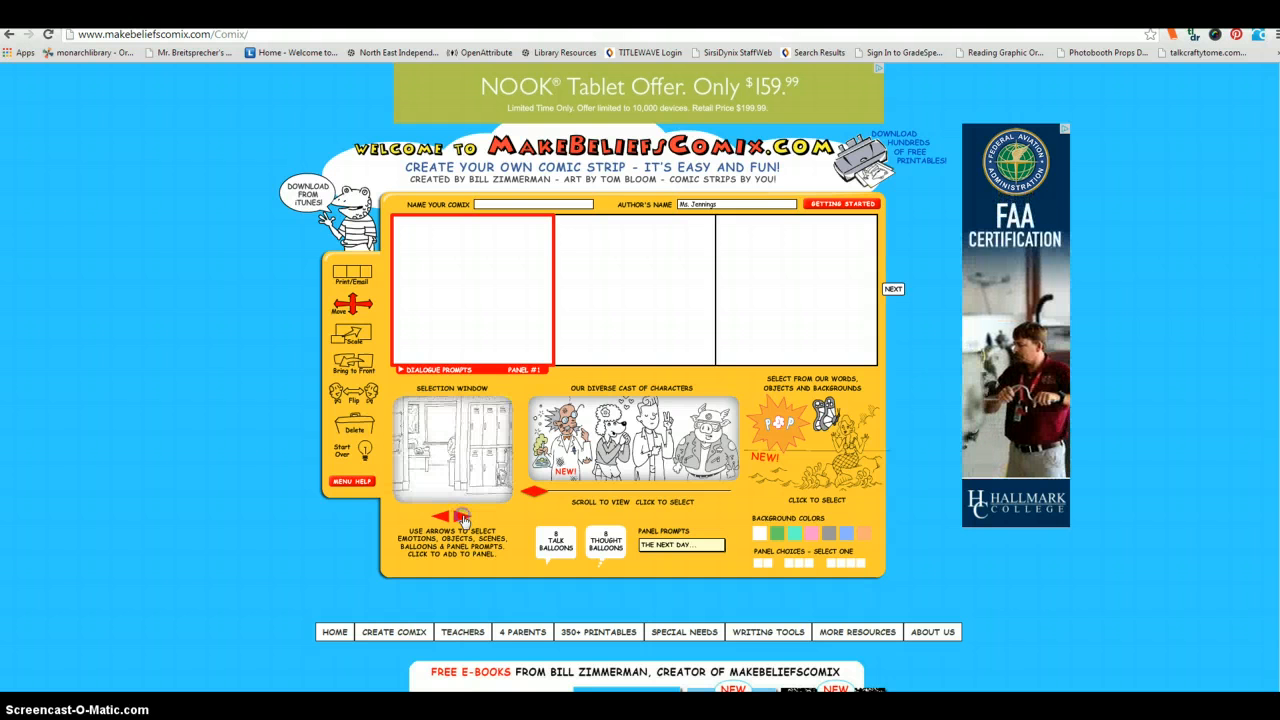
left_click(470, 455)
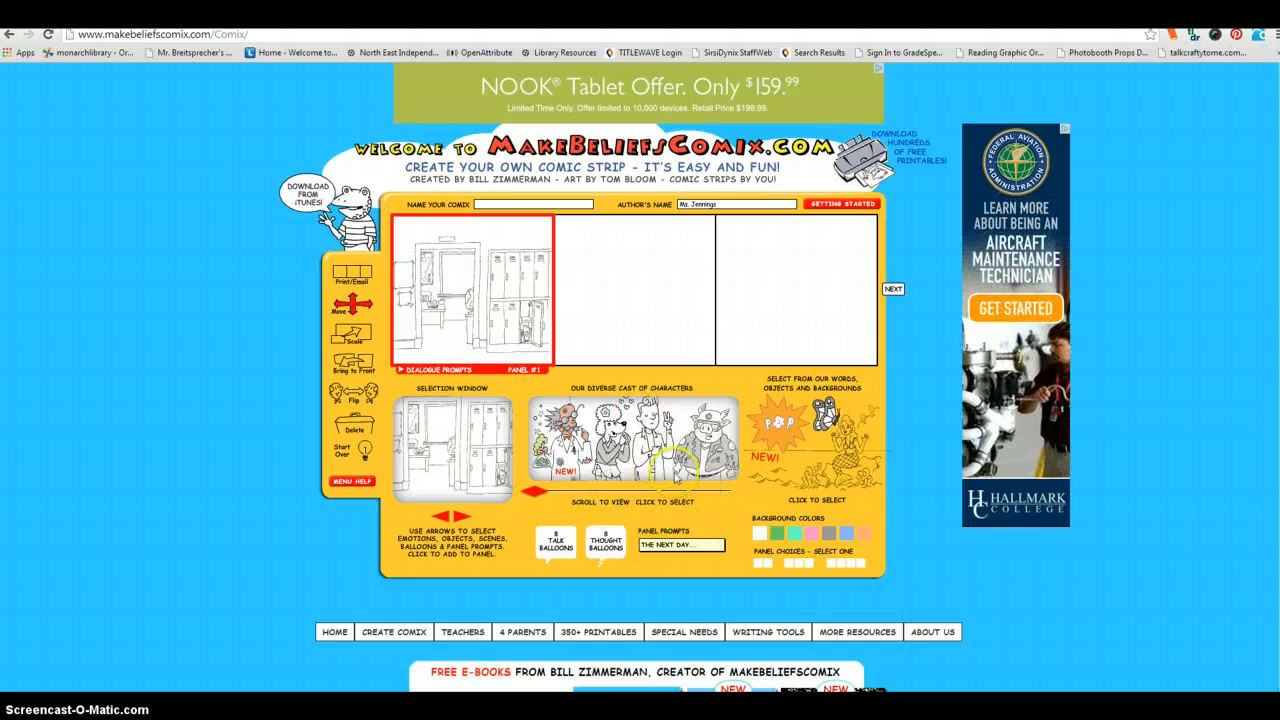
Step: Browse the cast and poses, and add the spiky-haired man in the white shirt with a raised hand to panel 1
left_click_drag(533, 500, 617, 491)
left_click(556, 456)
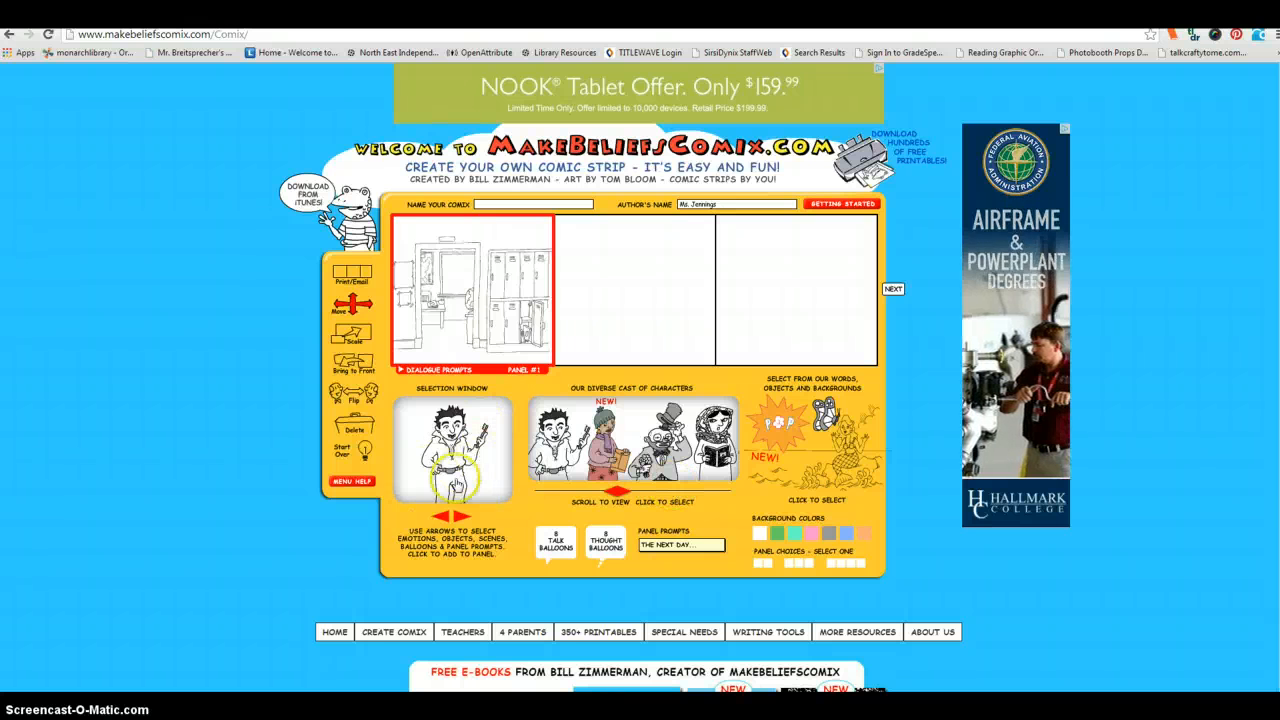
left_click(462, 516)
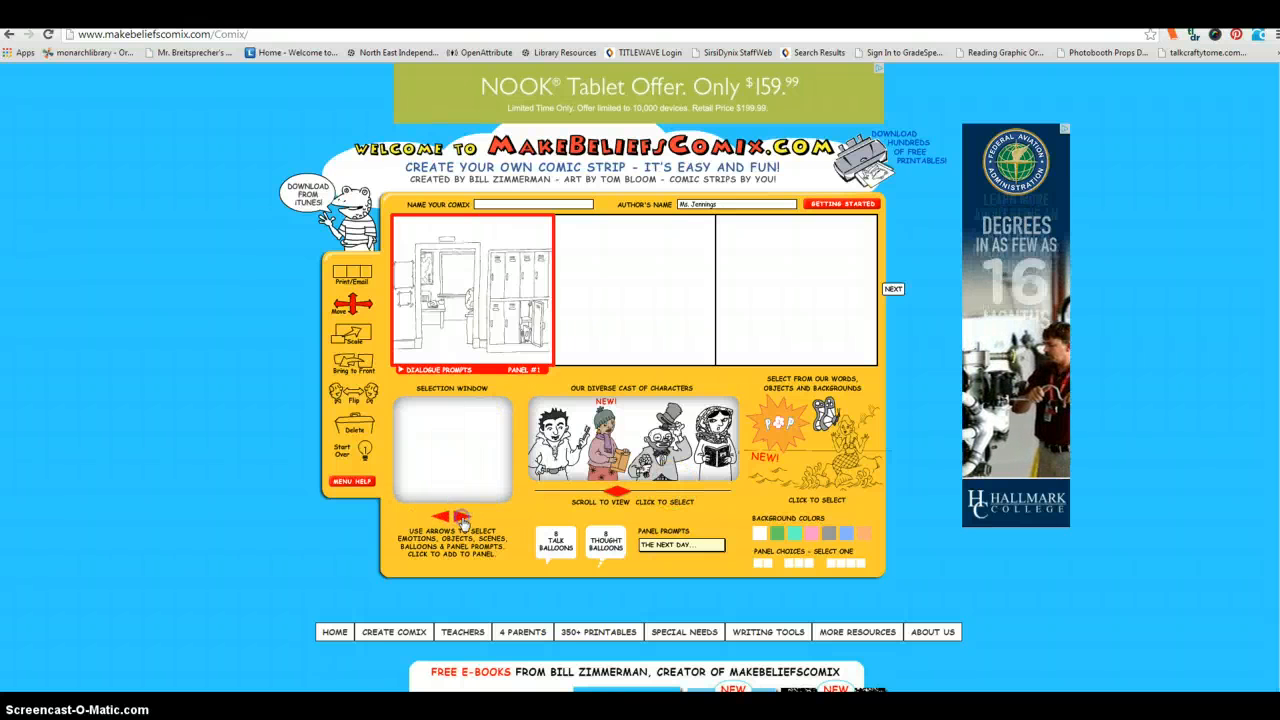
left_click(462, 516)
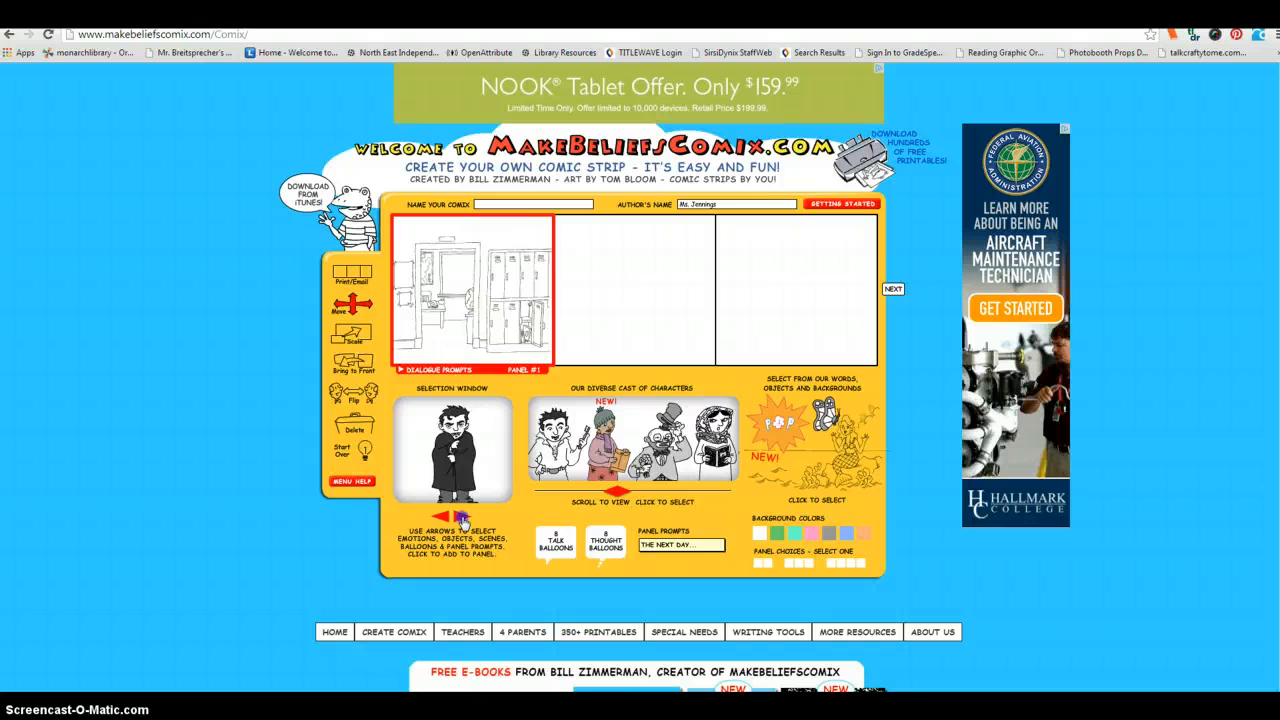
left_click(462, 516)
left_click(462, 516)
left_click(456, 472)
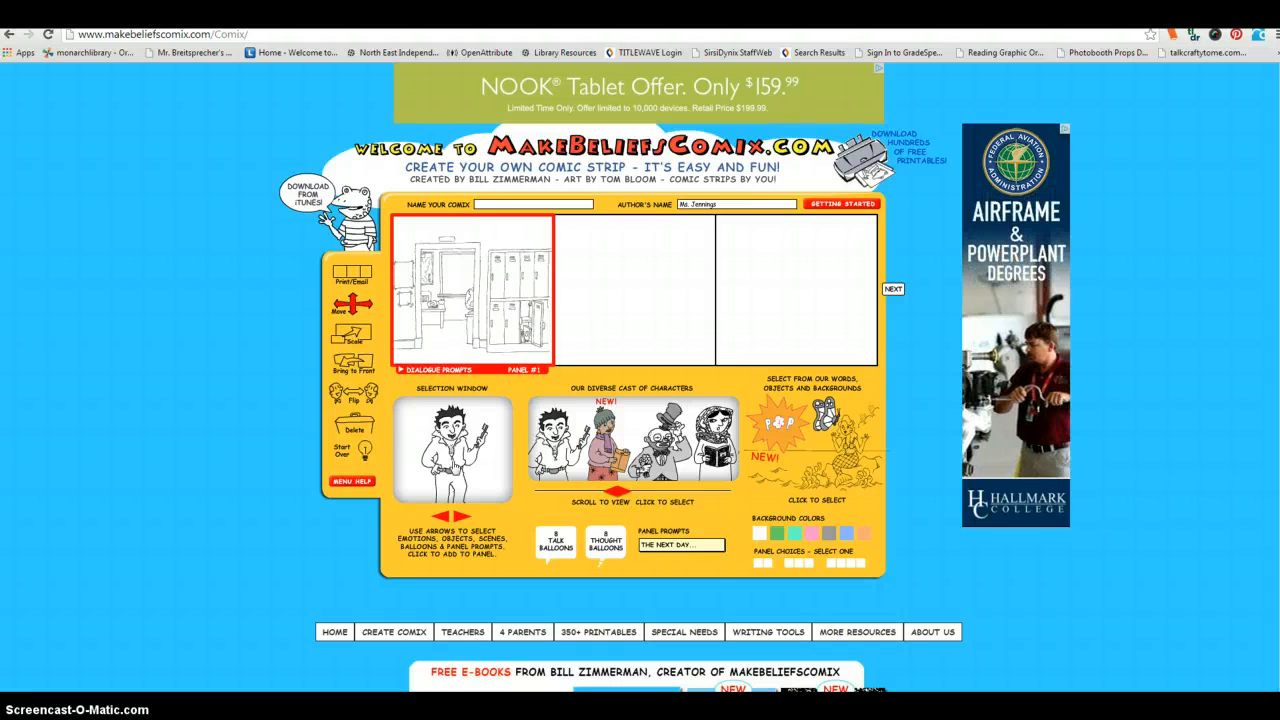
left_click(454, 460)
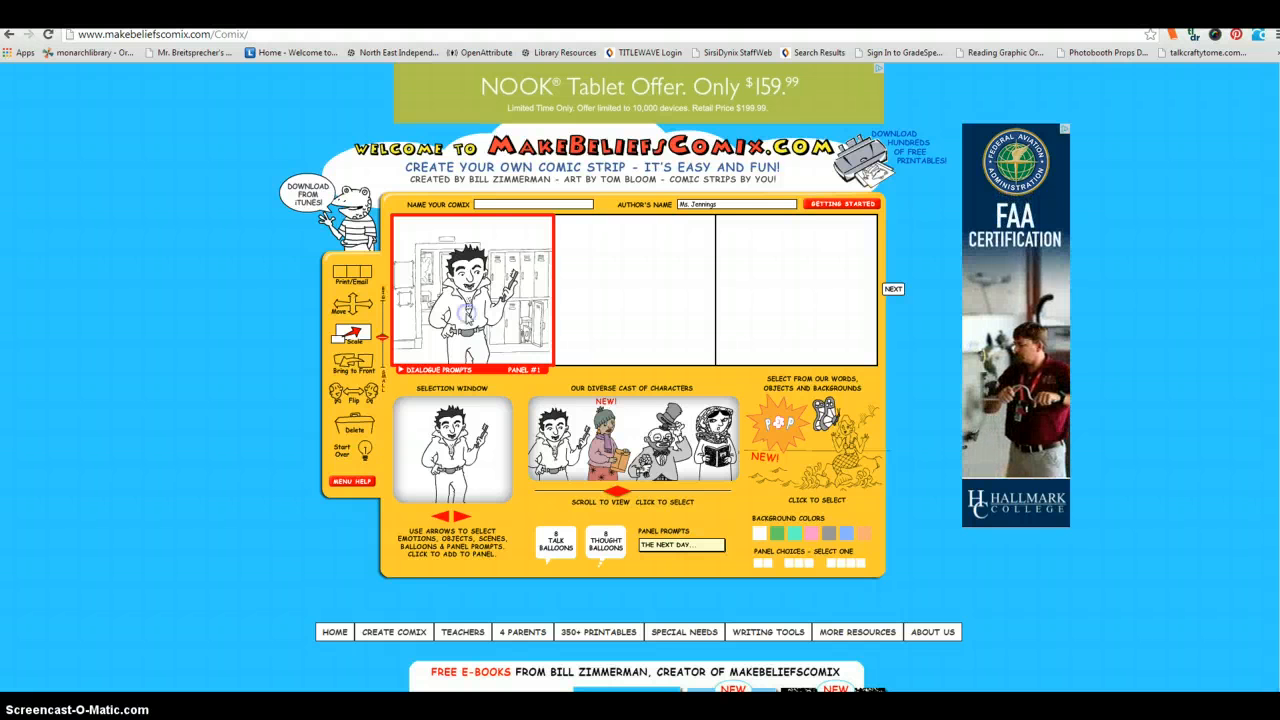
Step: Shrink the spiky-haired man to about half size and move him in front of the hallway doorway
mouse_move(382, 340)
left_mouse_down()
mouse_move(386, 320)
mouse_move(388, 358)
left_mouse_up()
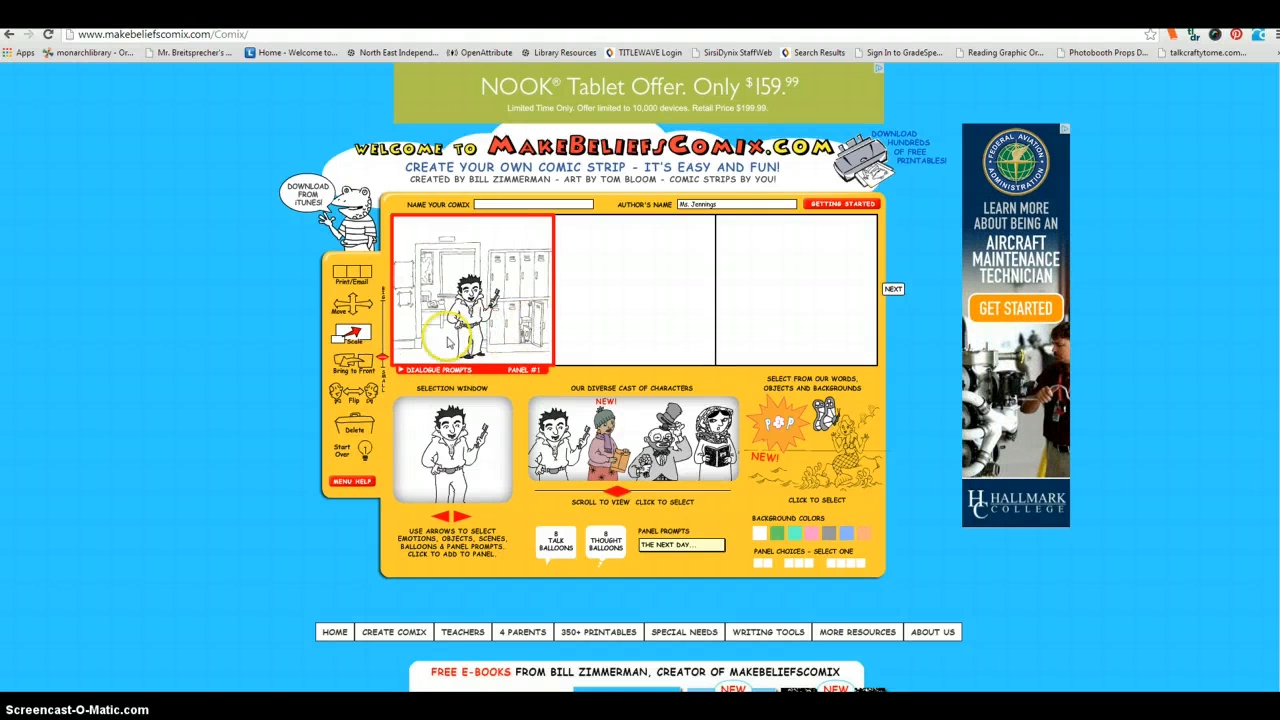
left_click(349, 311)
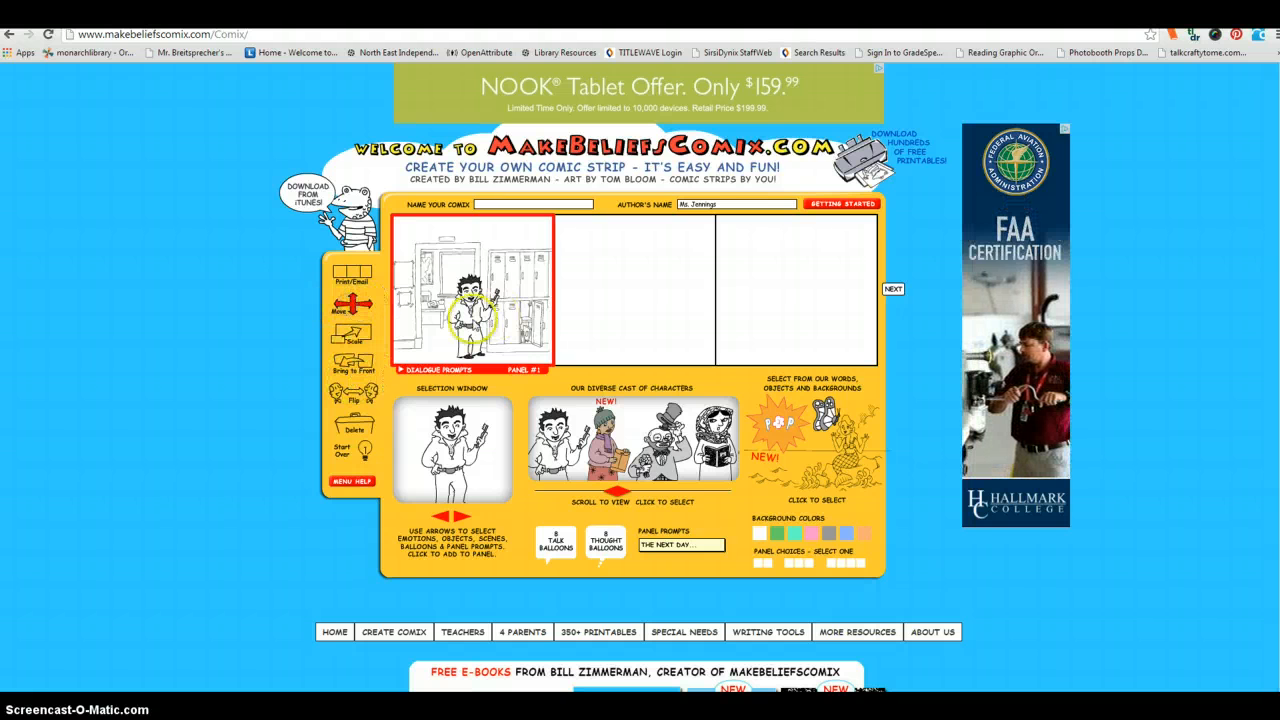
left_click_drag(470, 330, 433, 321)
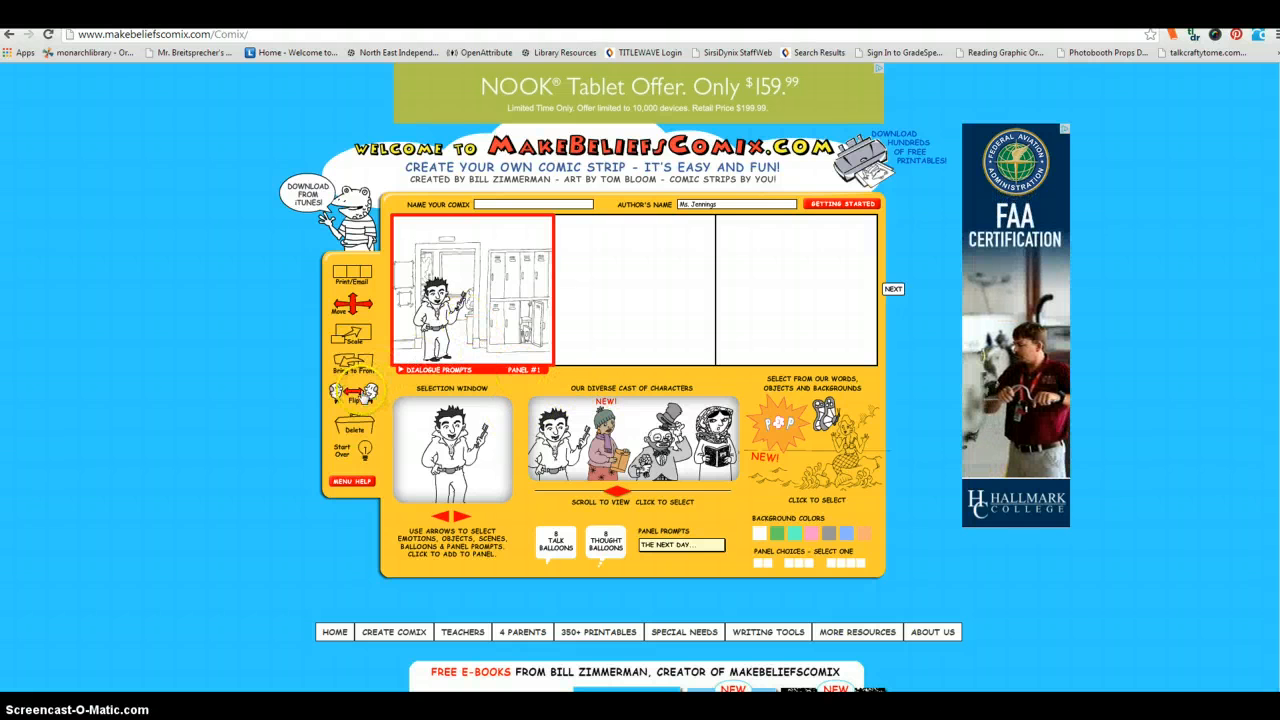
Step: Flip the spiky-haired man horizontally and back, and delete him from panel 1
left_click(354, 396)
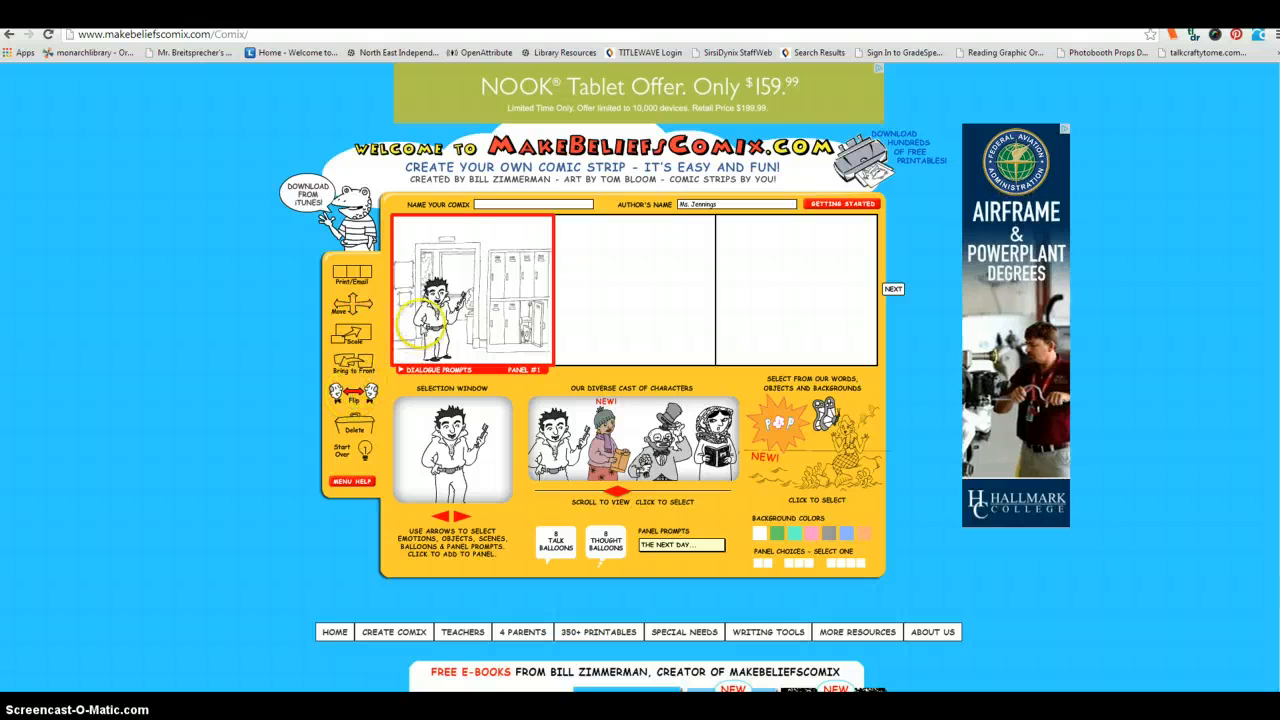
left_click(435, 318)
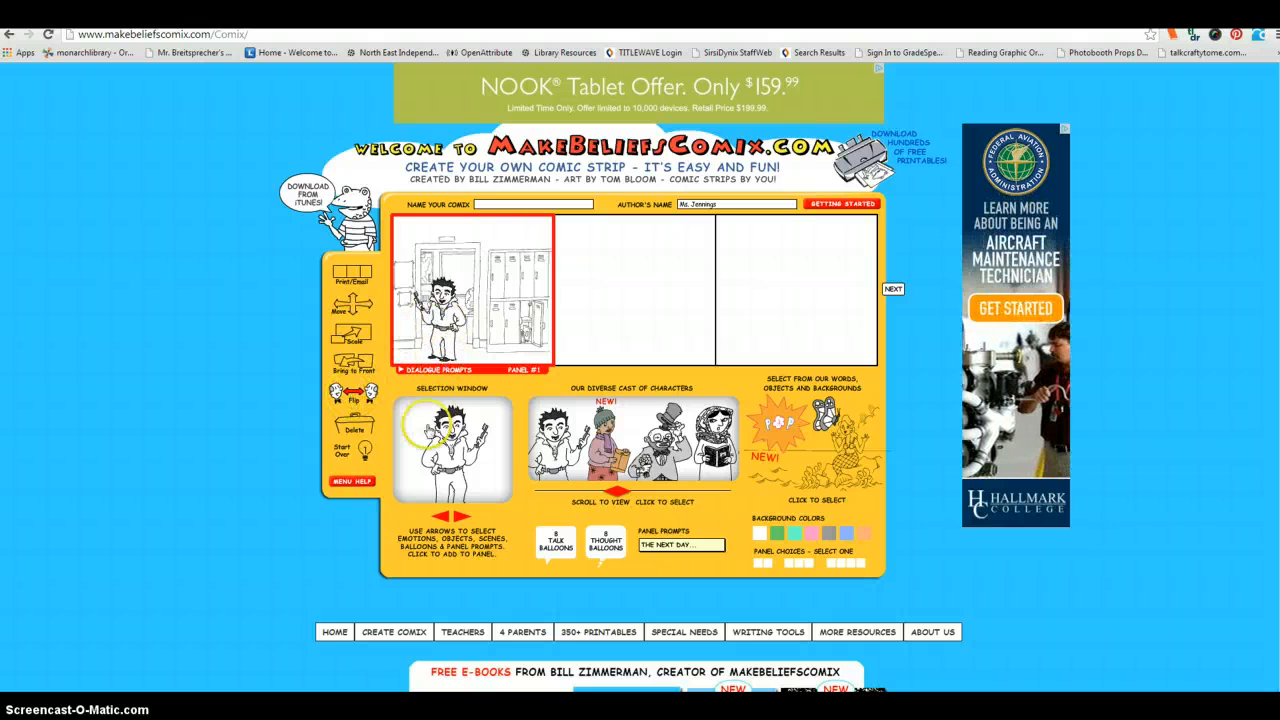
left_click(436, 328)
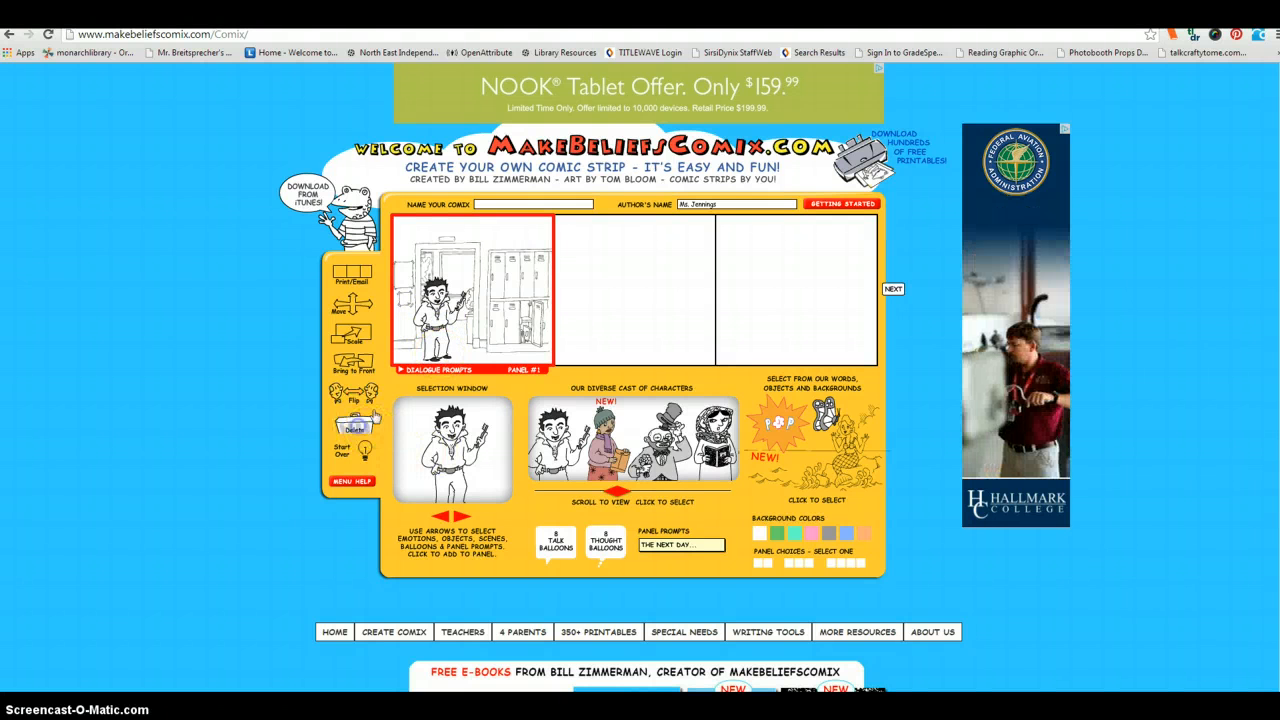
key("Delete")
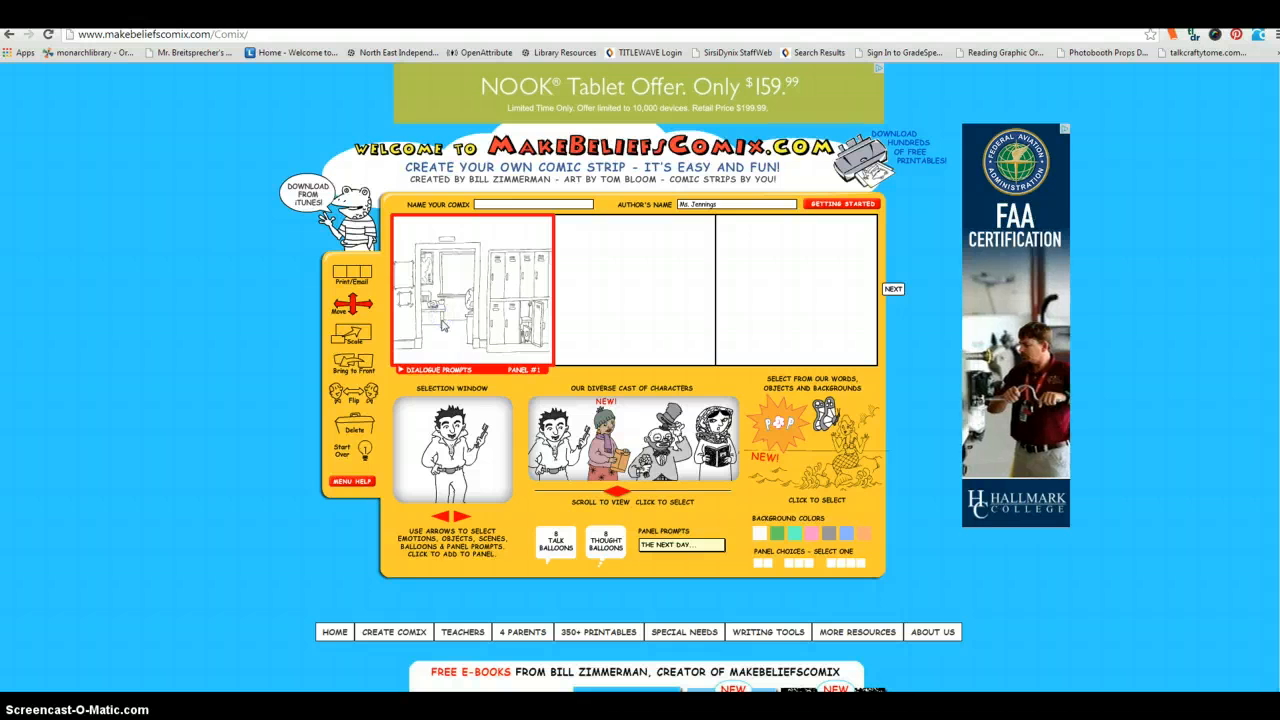
Step: Find the owl teacher in the cast and add the pose with the vest and open book to panel 1
left_click(648, 460)
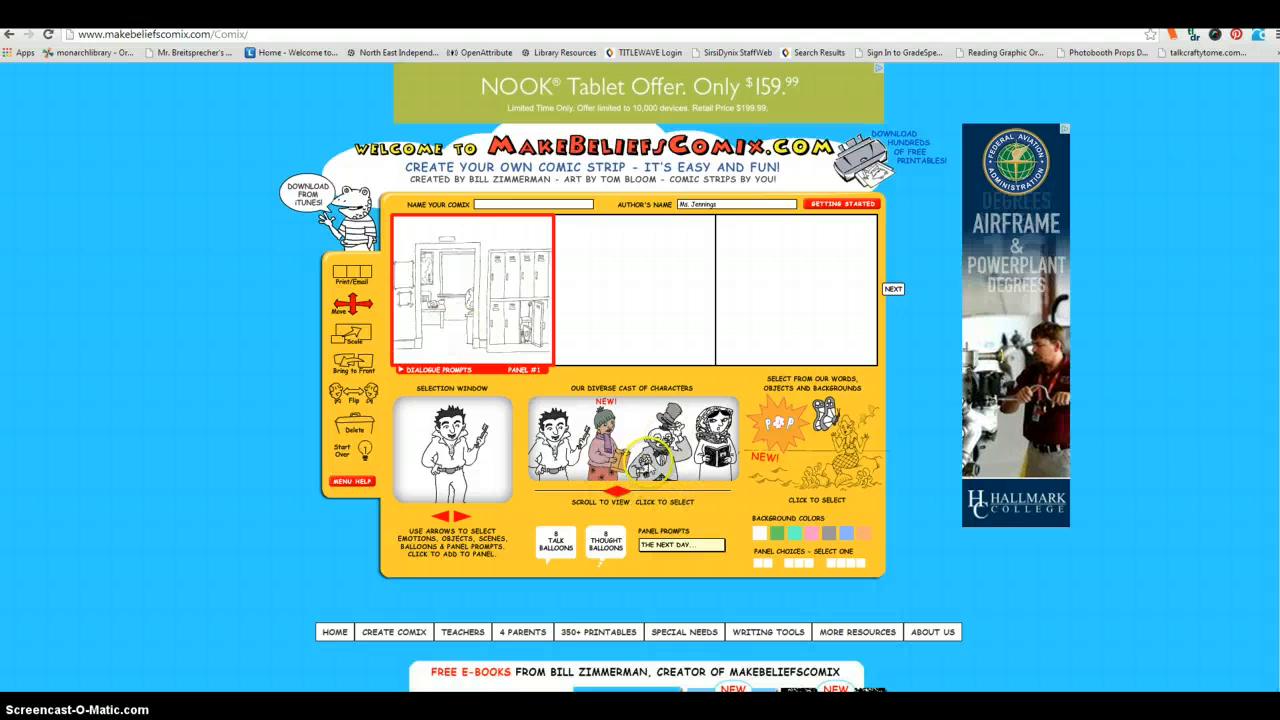
left_click_drag(617, 490, 641, 490)
left_click(652, 456)
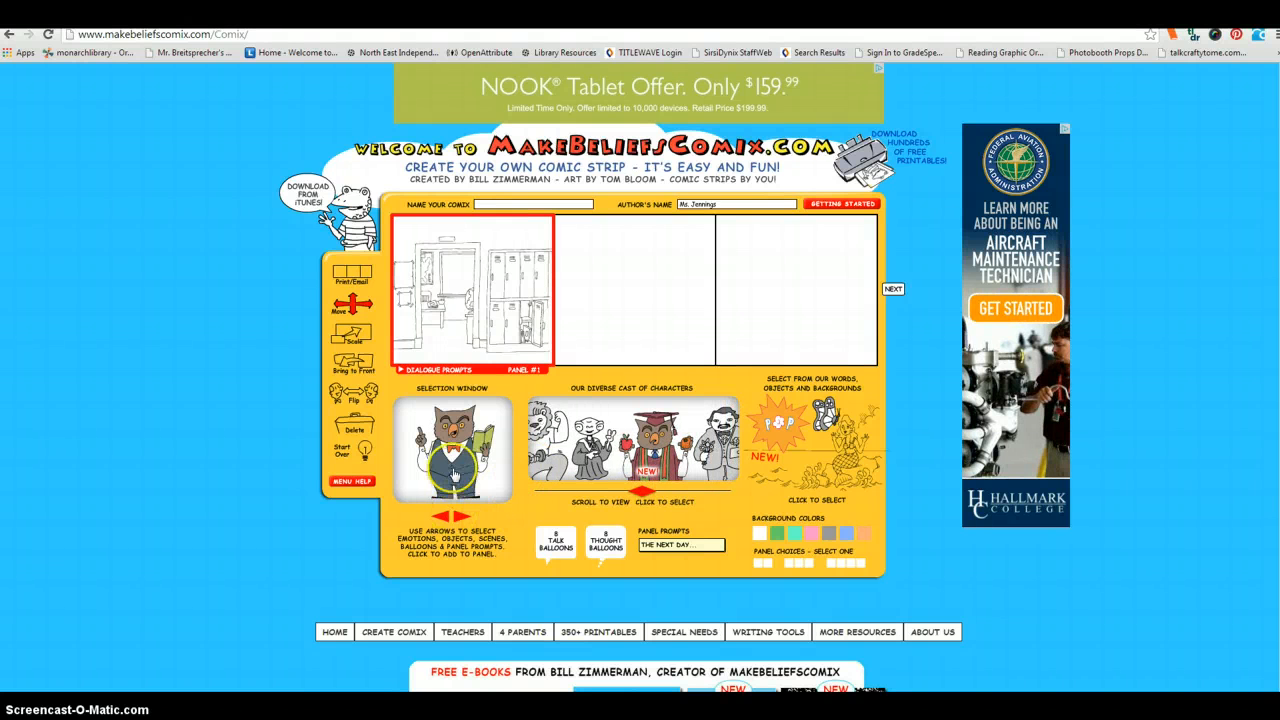
left_click(455, 470)
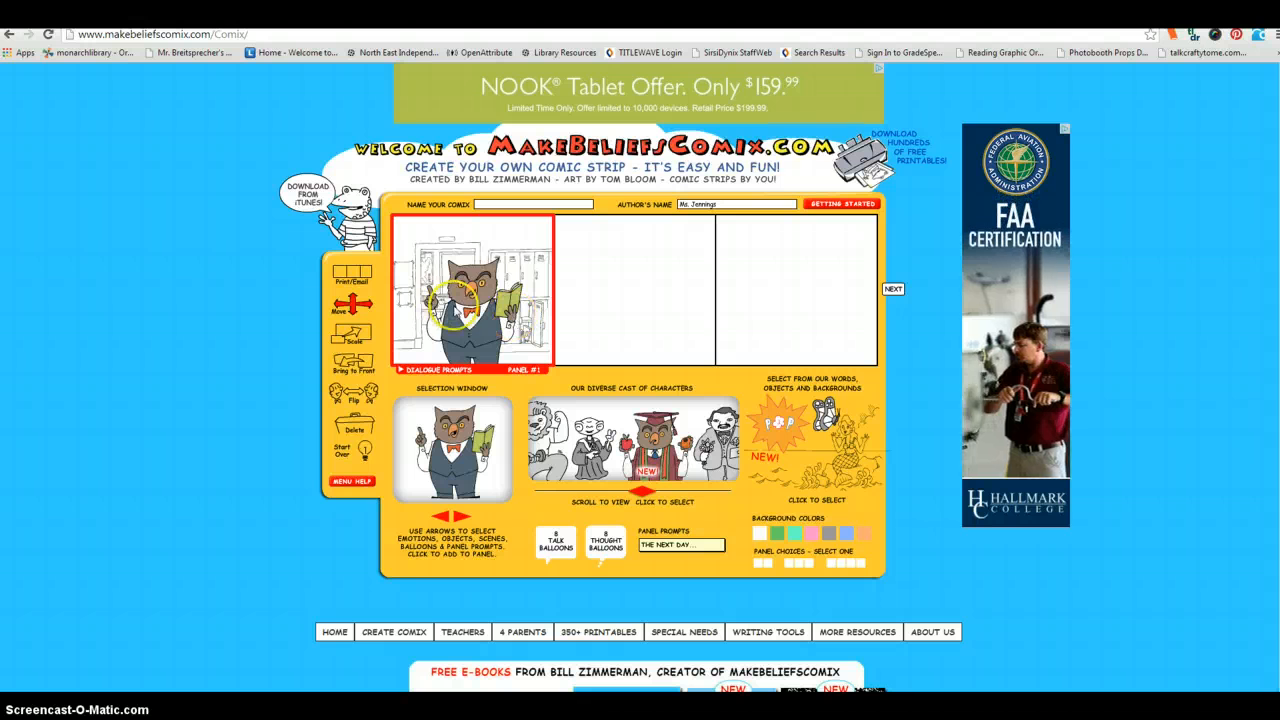
Step: Scale the owl down to a little over half size and move it in front of the hallway doorway
left_click(342, 335)
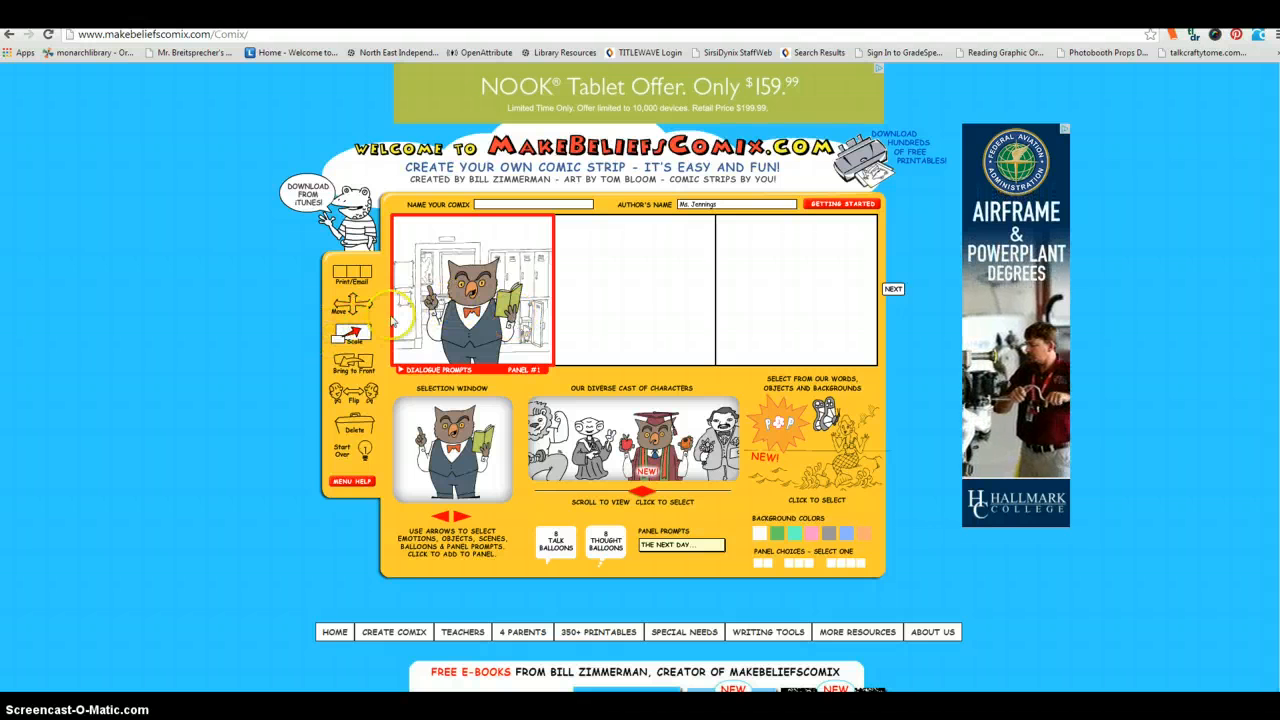
left_click(465, 330)
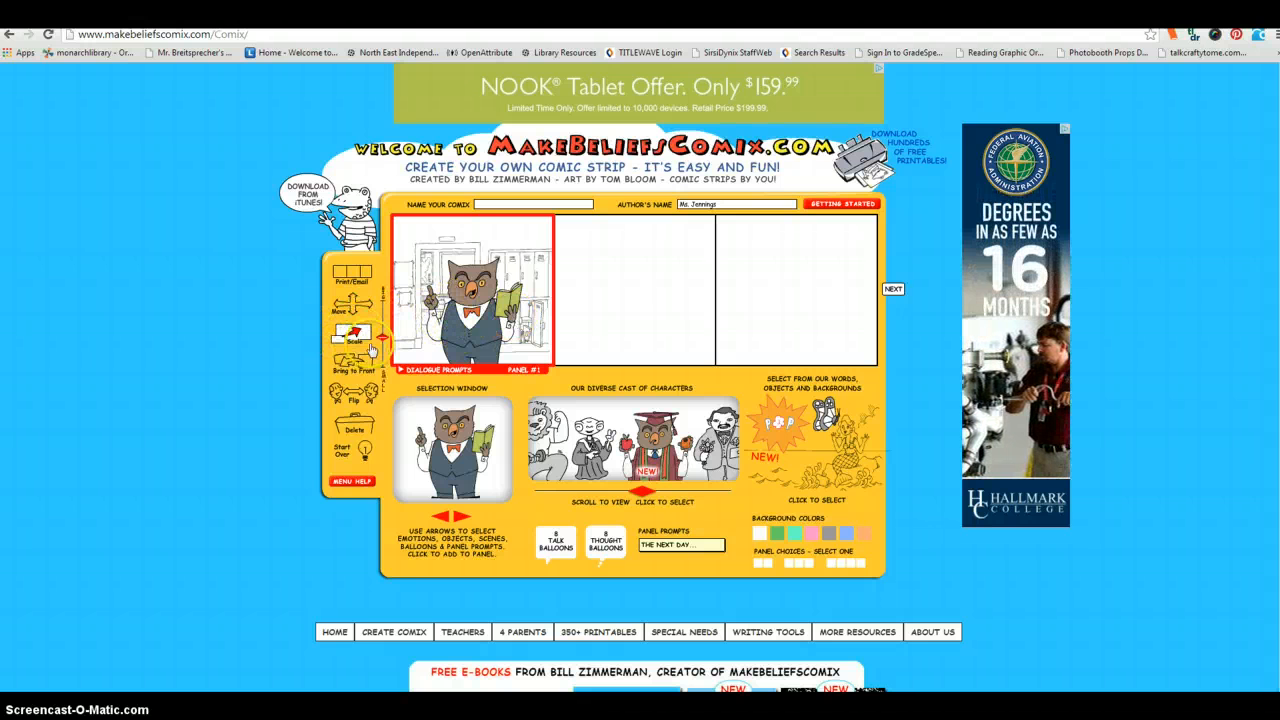
left_click_drag(385, 325, 383, 357)
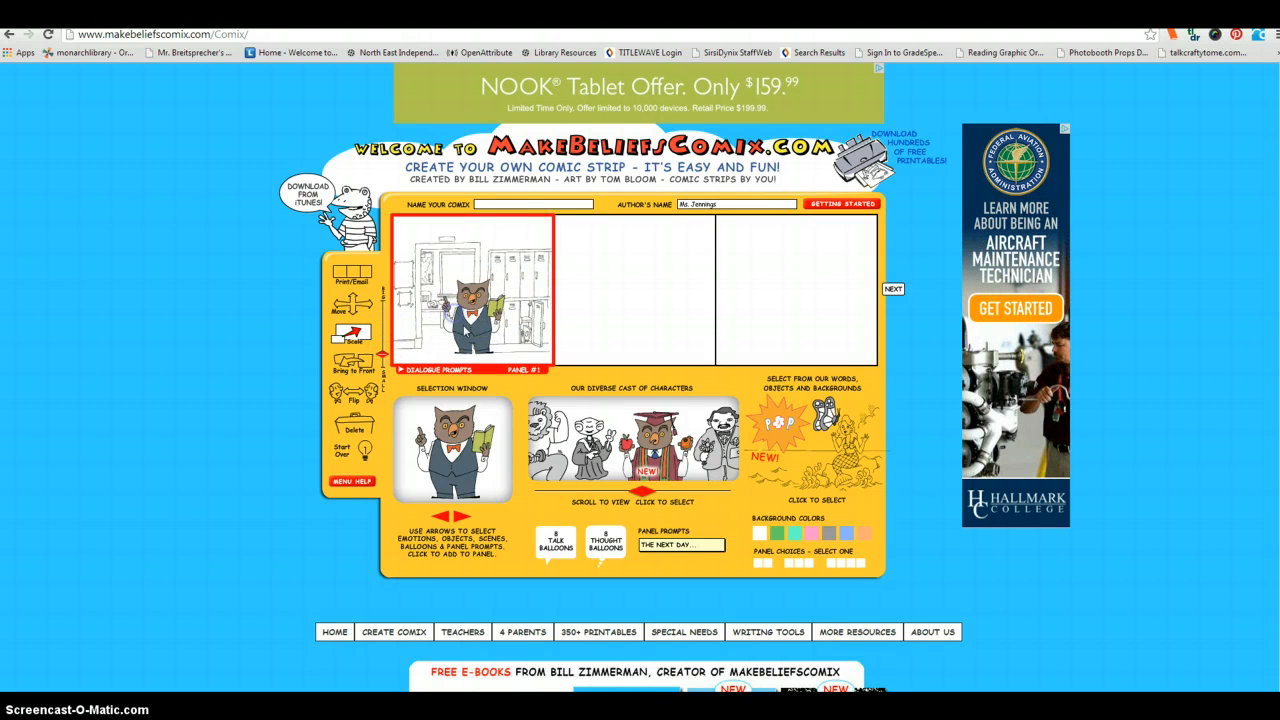
left_click(356, 305)
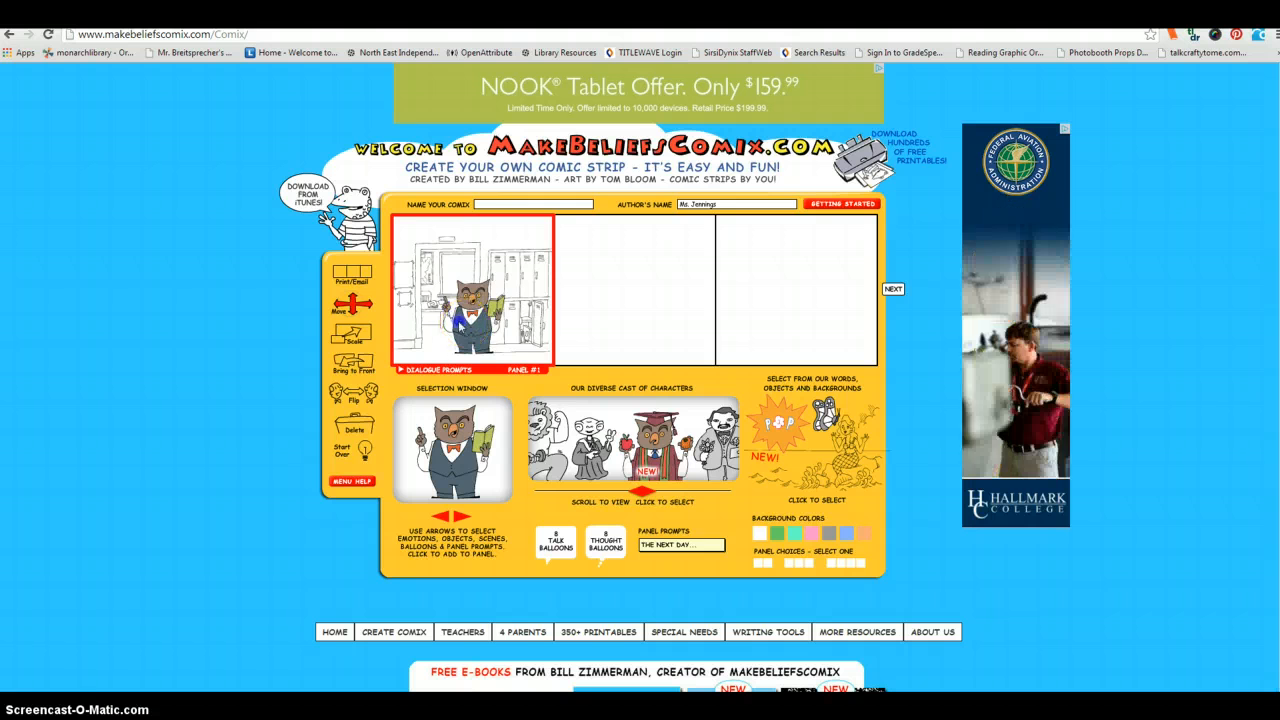
left_click_drag(458, 320, 432, 326)
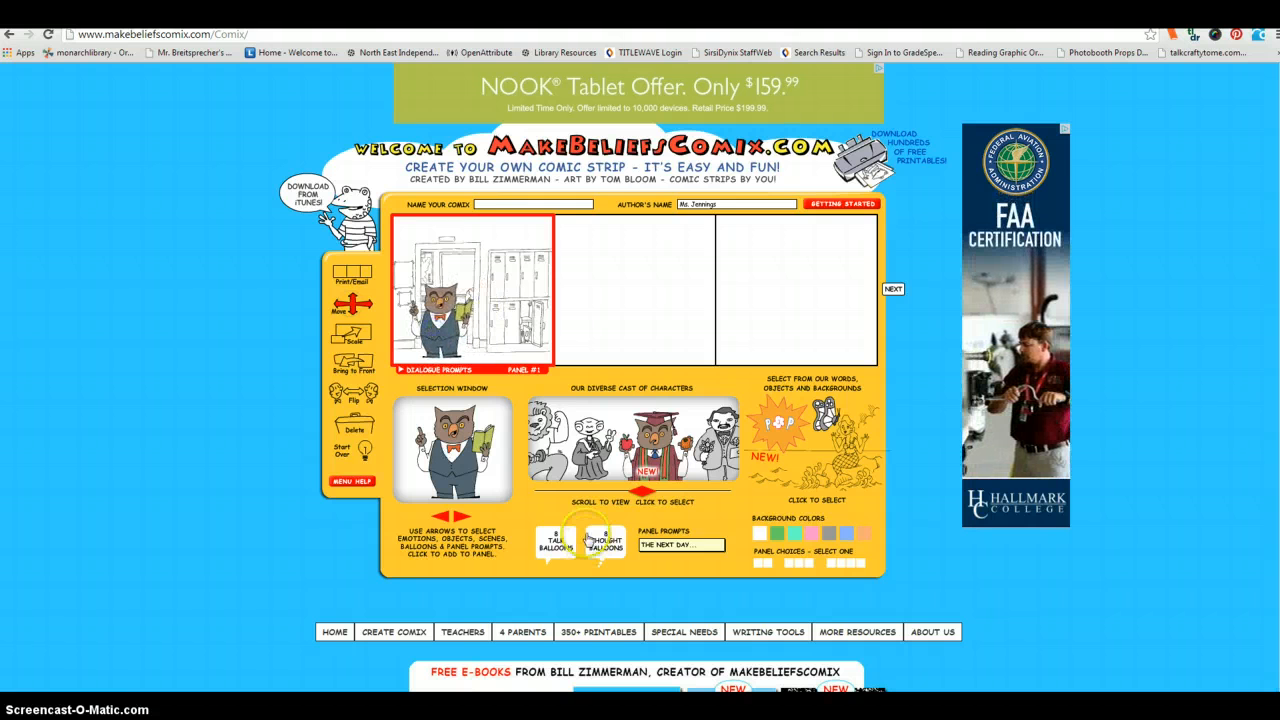
Step: Find the smiling curly-haired girl in the striped shirt among the characters and add her to panel 1
left_click_drag(641, 490, 656, 492)
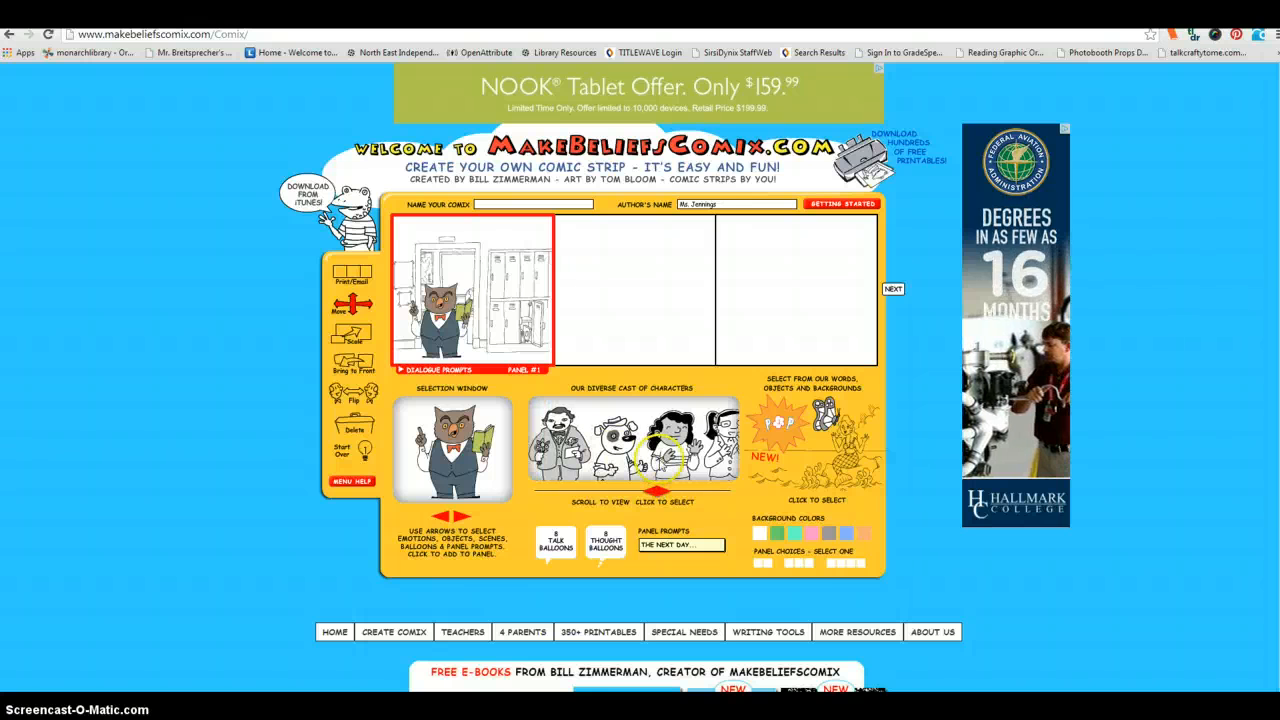
left_click(663, 456)
left_click(462, 462)
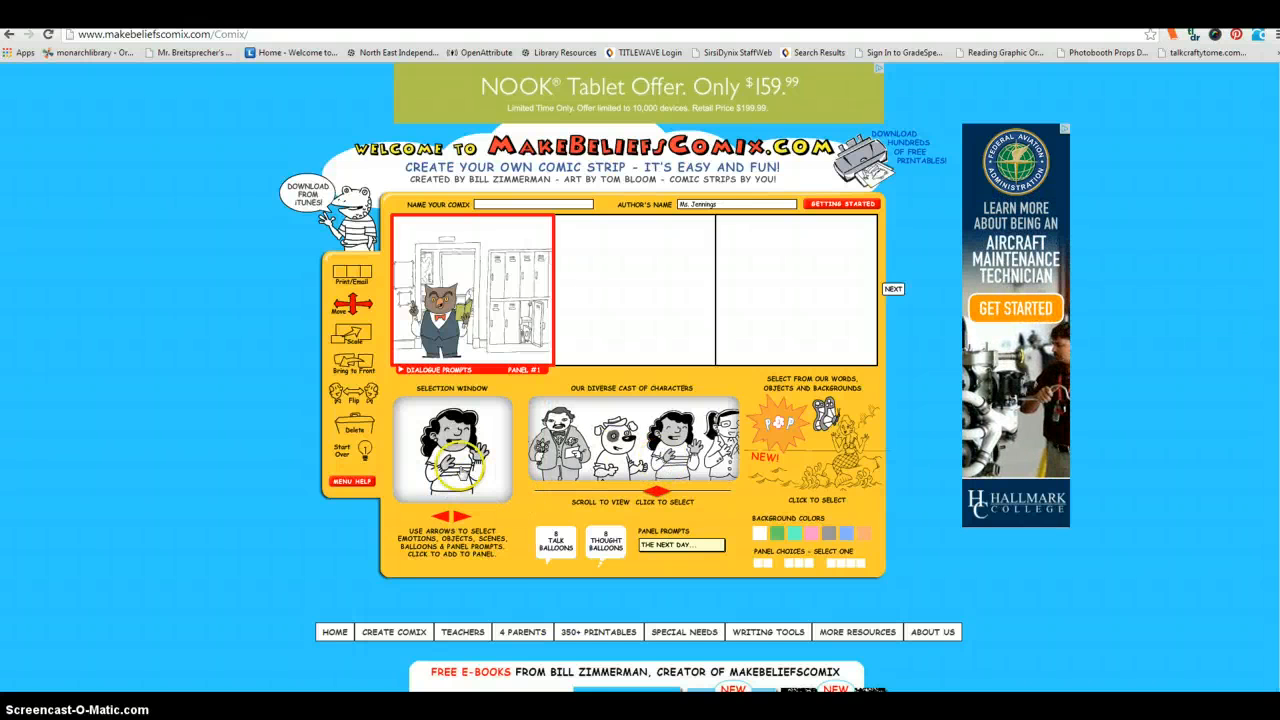
Step: Scale the curly-haired girl down to slightly shorter than the owl and move her in front of the lockers
left_click(490, 325)
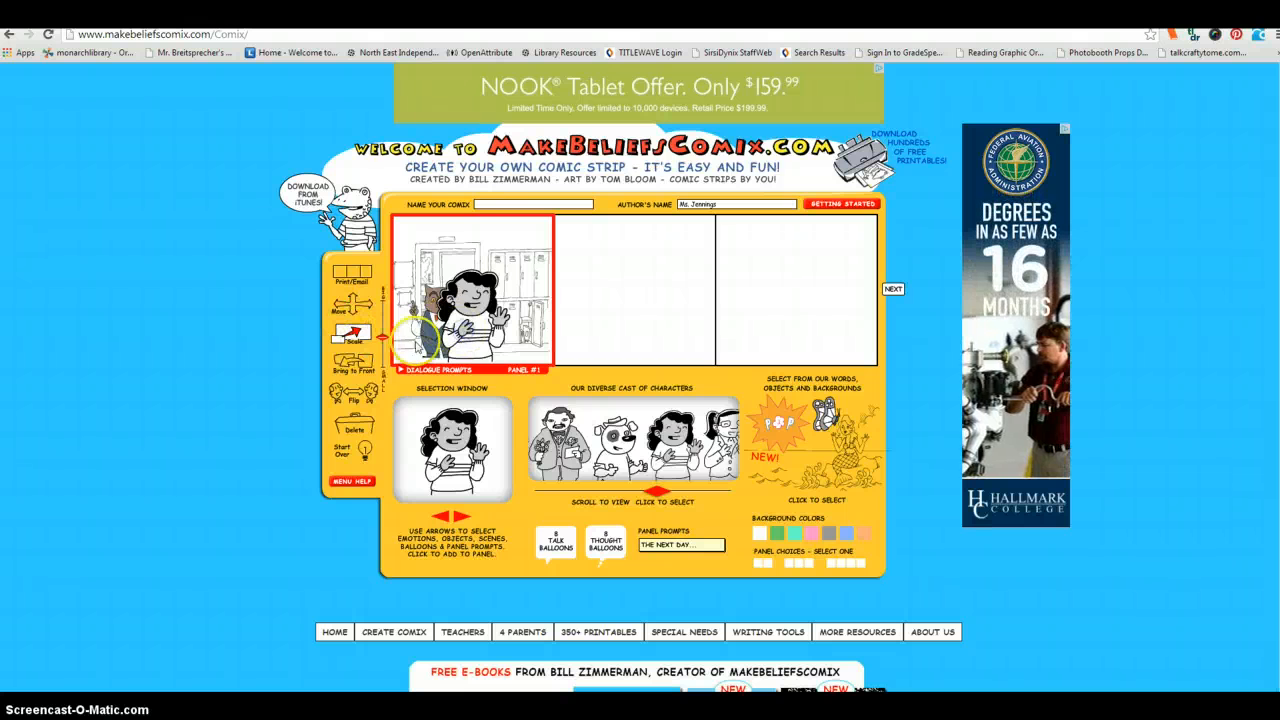
left_click_drag(380, 342, 382, 353)
left_click(358, 310)
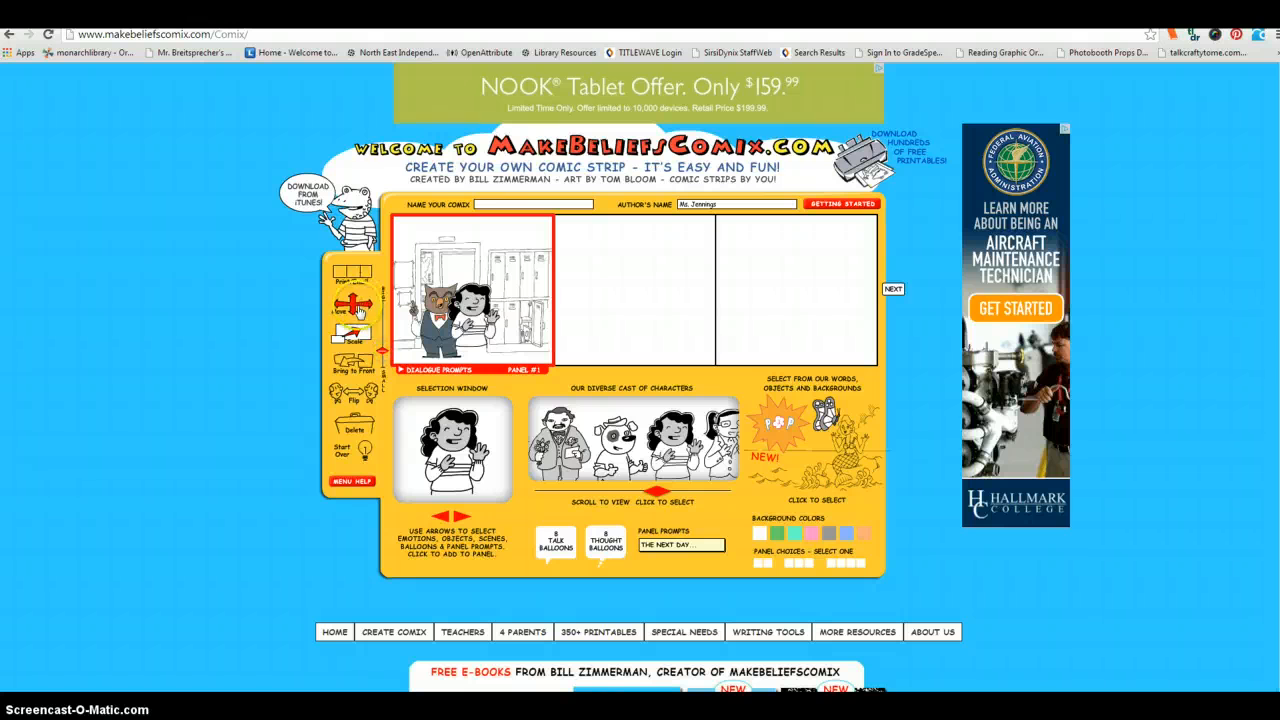
left_click_drag(470, 325, 510, 342)
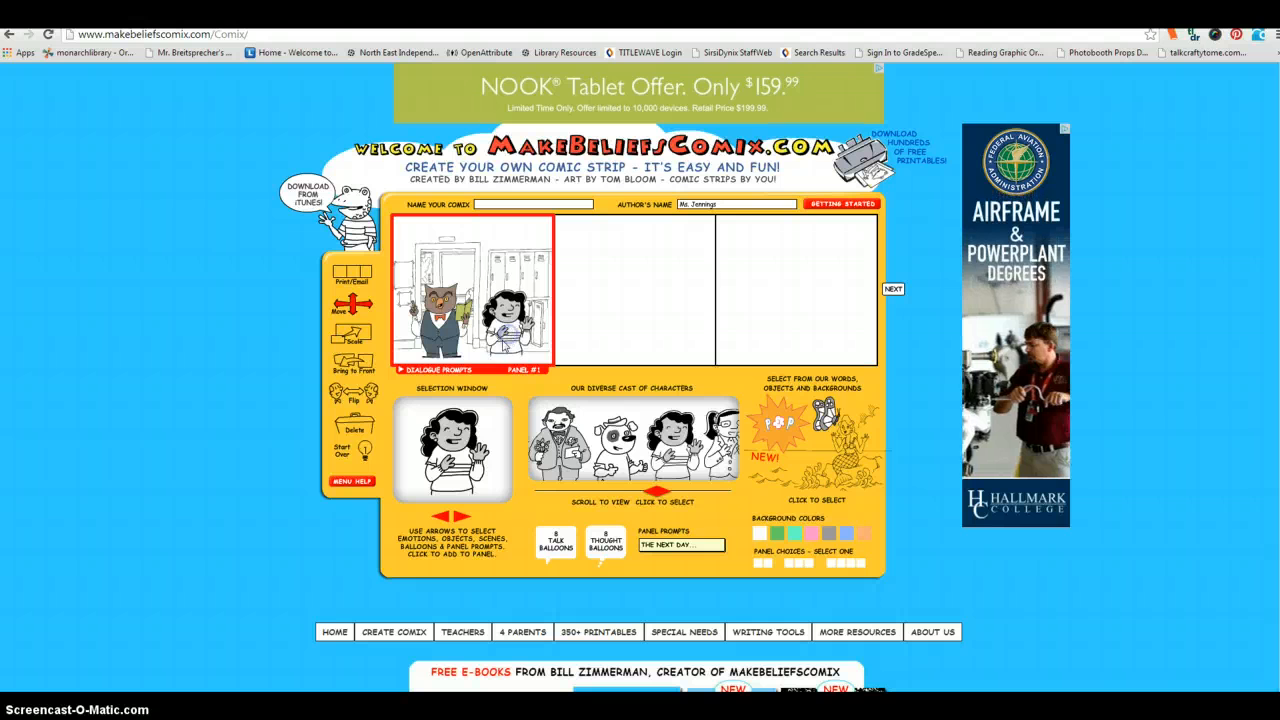
Step: Flip the girl in panel 1 horizontally so that she faces the owl
left_click(354, 393)
left_click(508, 322)
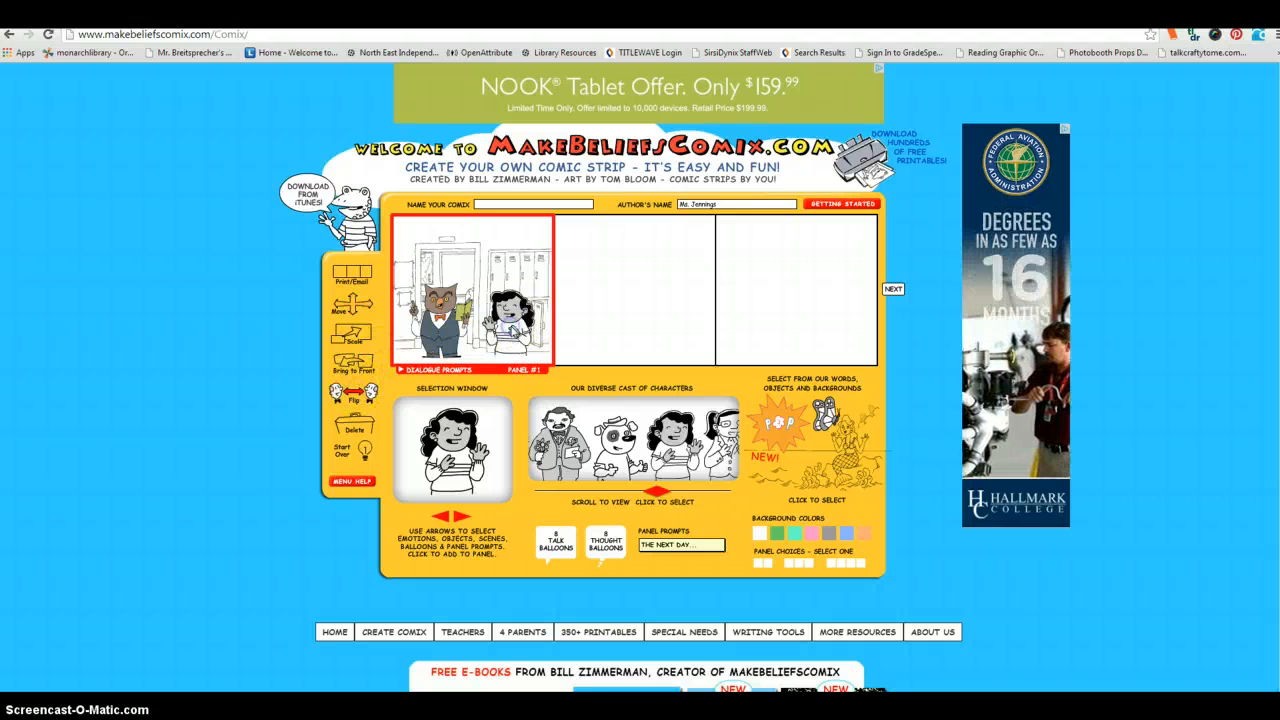
left_click(574, 381)
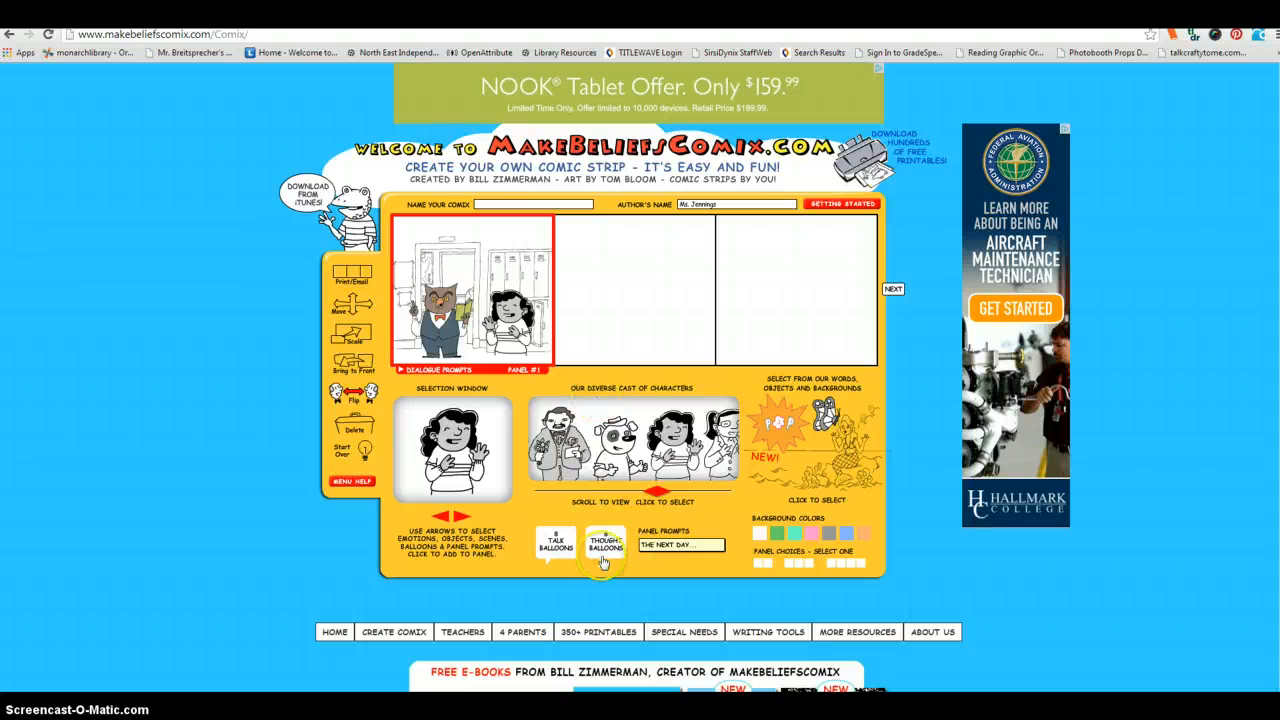
Step: Add a talk balloon with its tail at the lower right to panel 1
left_click(557, 553)
left_click(557, 553)
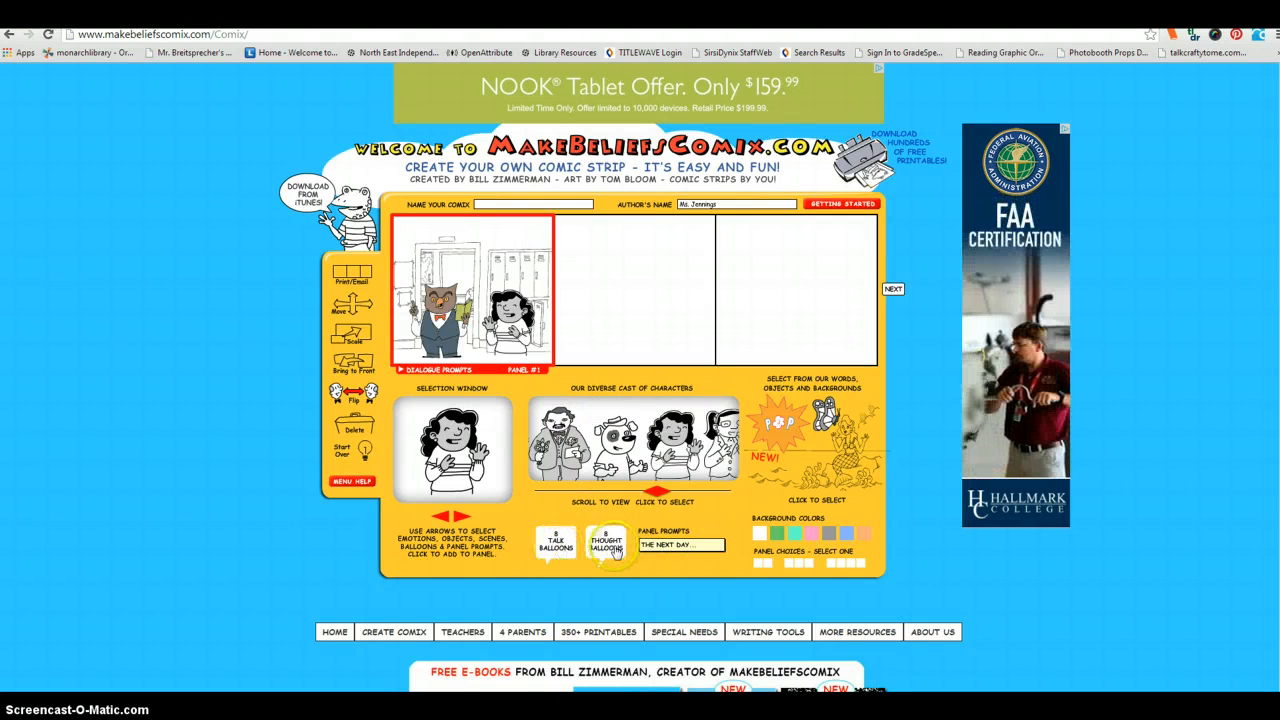
left_click(593, 548)
left_click(563, 545)
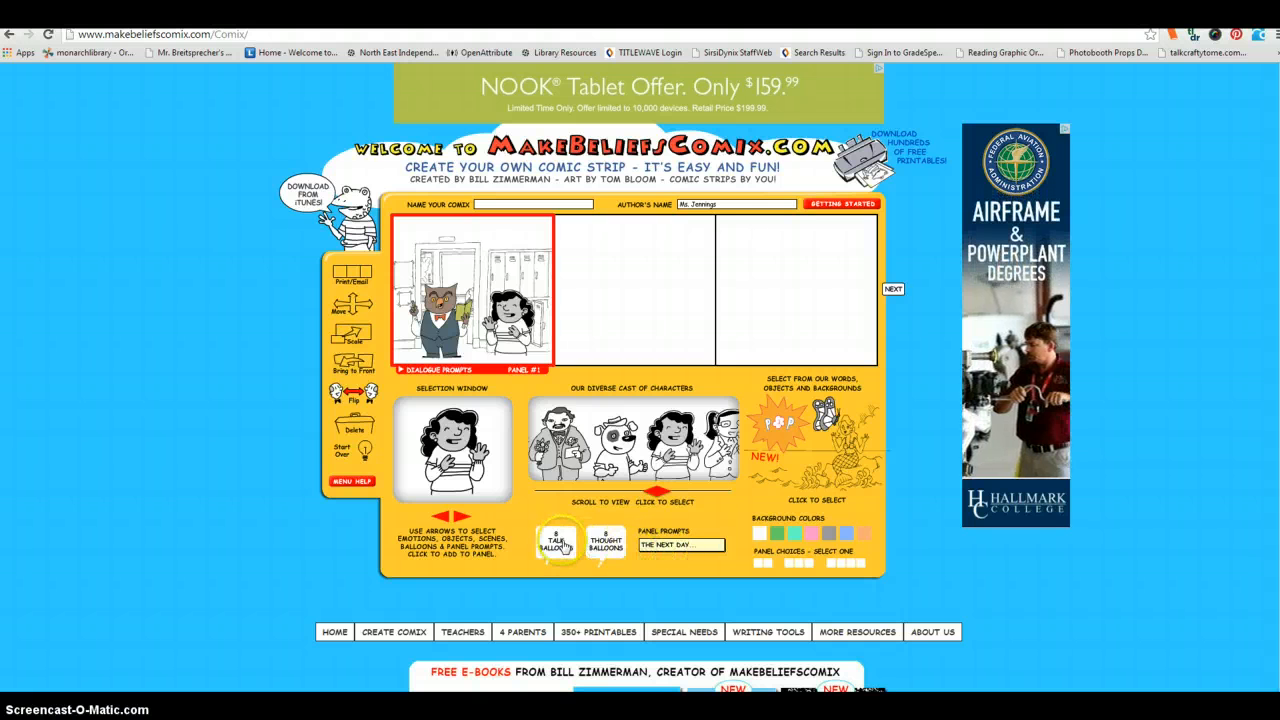
left_click(560, 549)
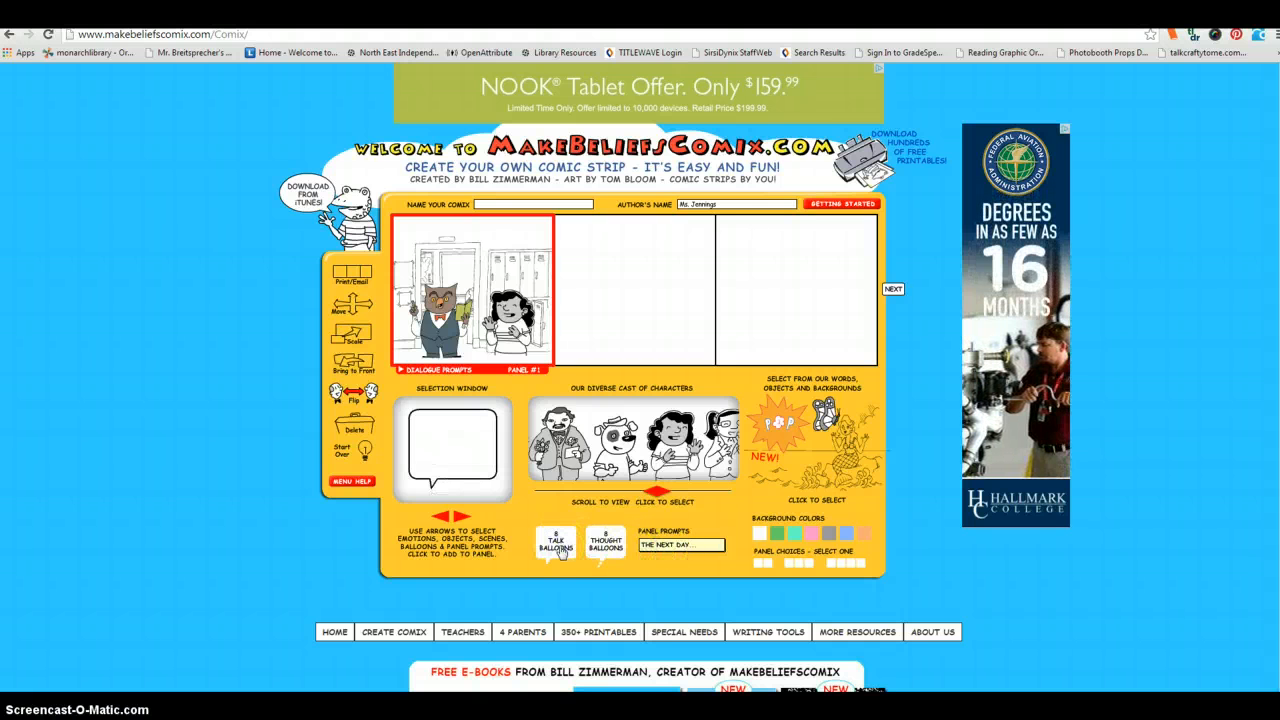
left_click(460, 520)
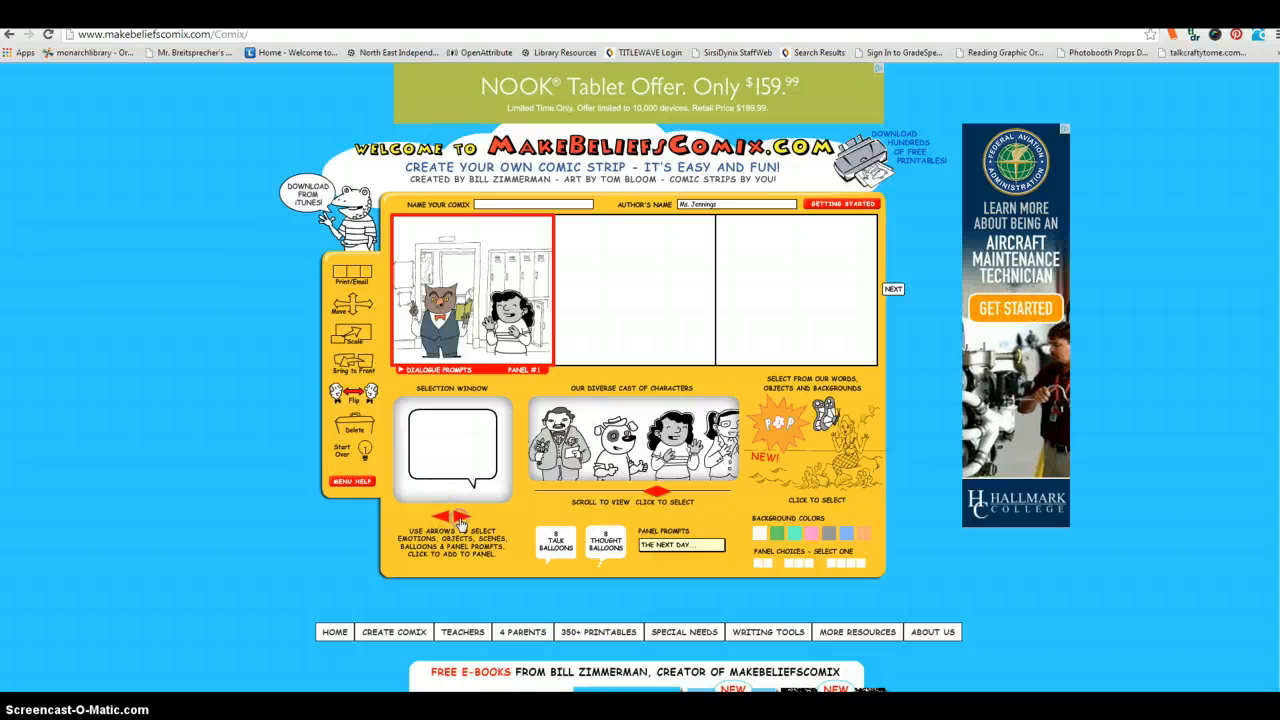
left_click(443, 455)
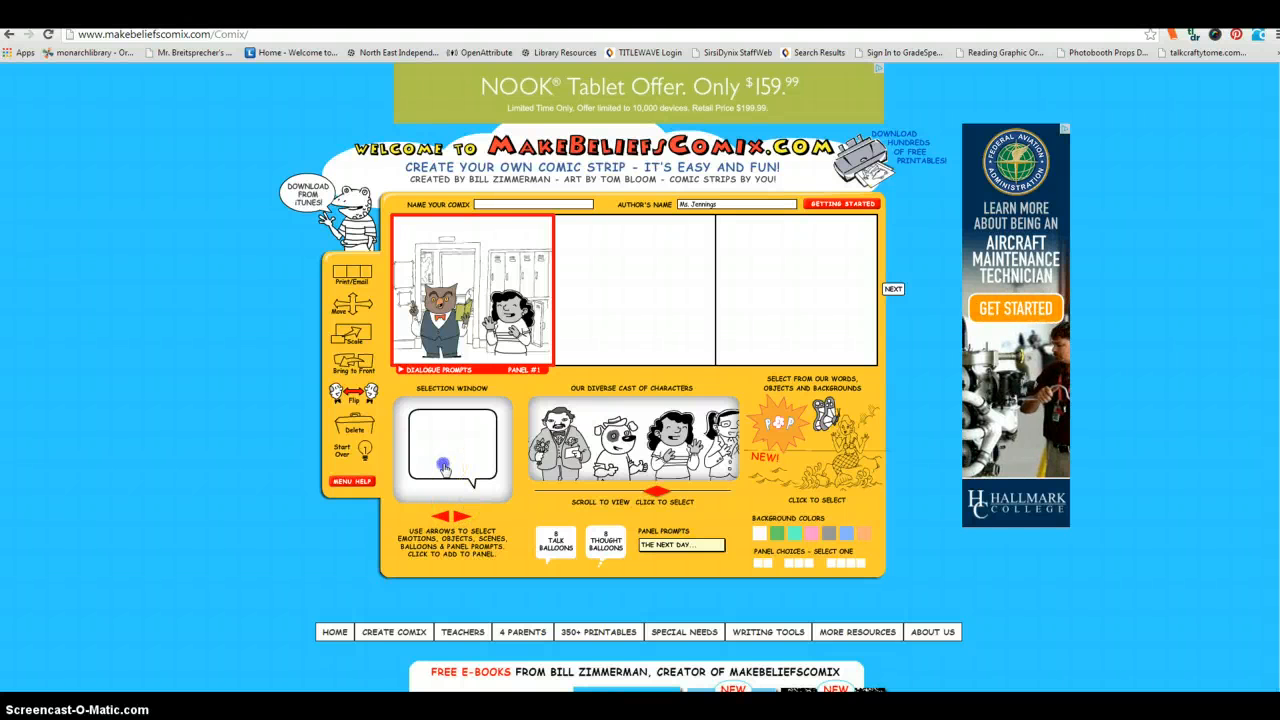
left_click(488, 325)
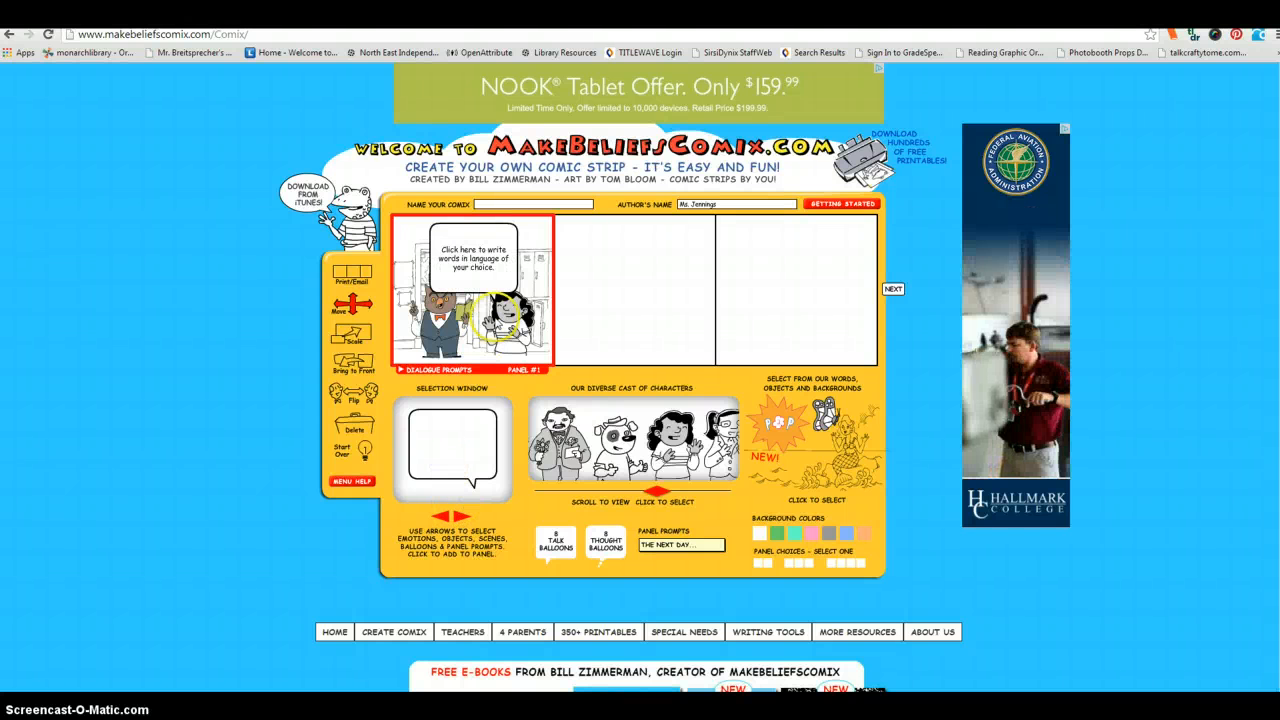
Step: Replace the placeholder text in the talk balloon with "You are so funny!"
left_click(470, 256)
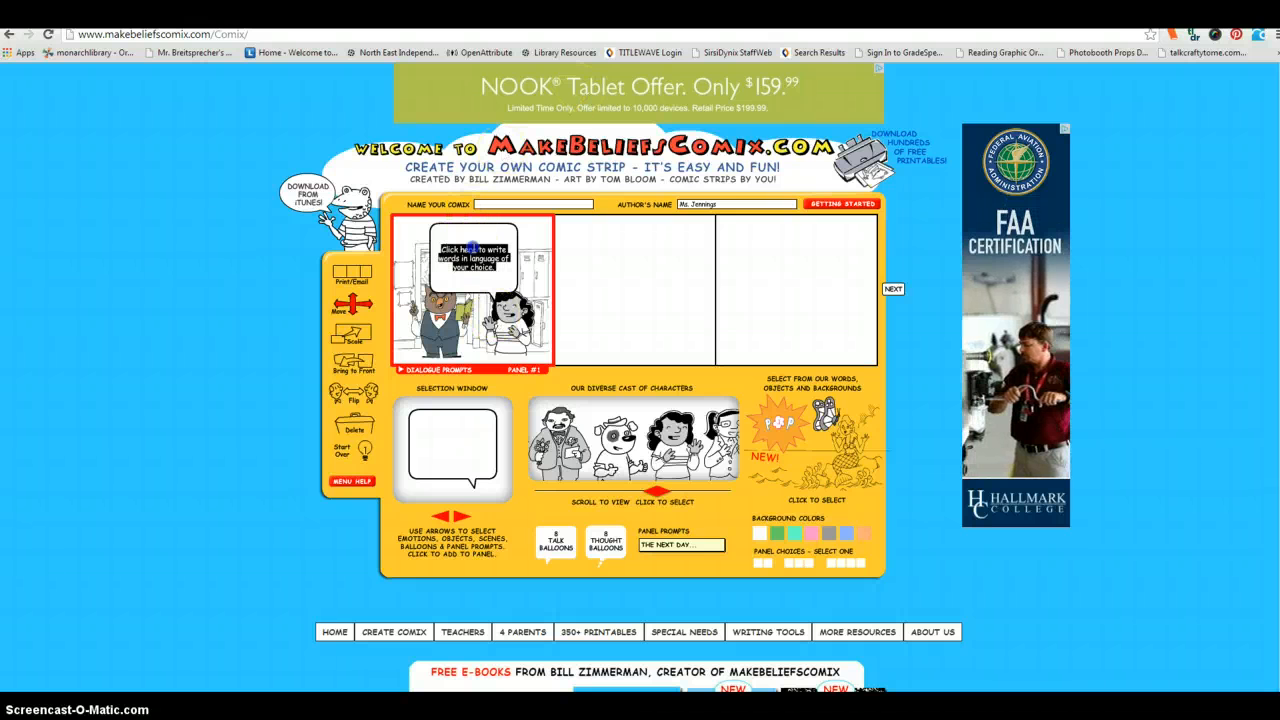
key("BackSpace")
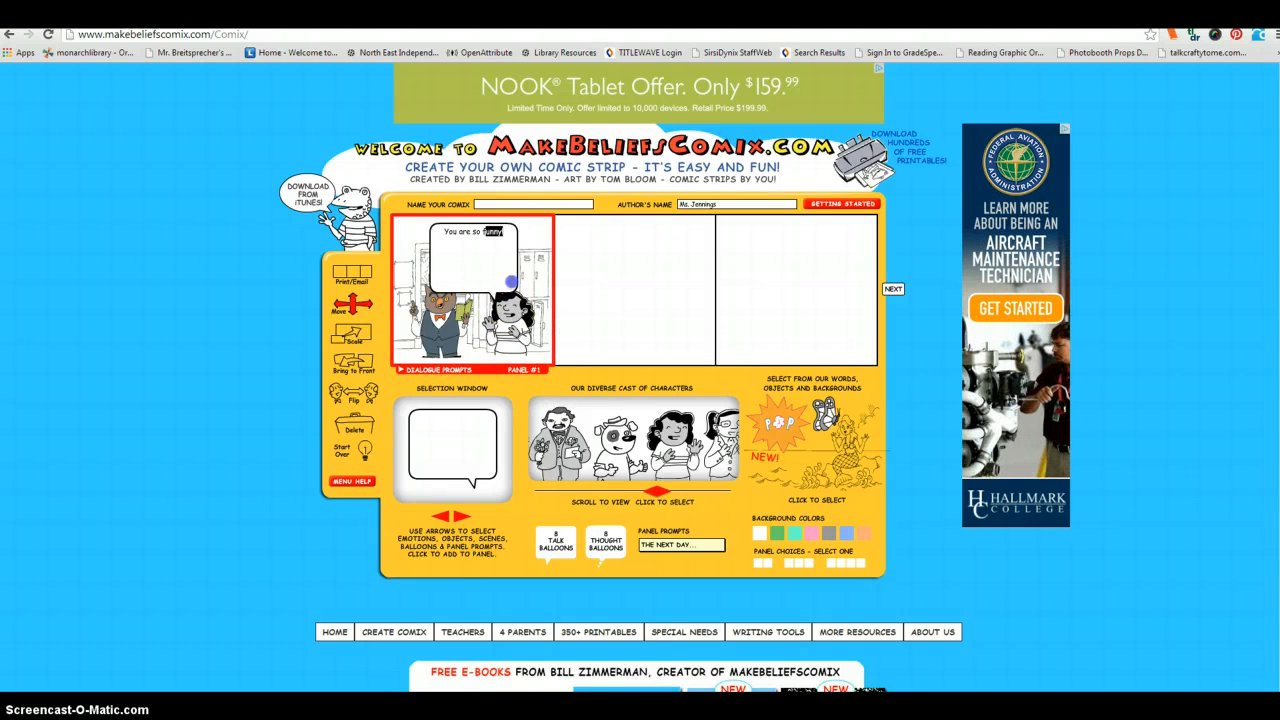
left_click(547, 274)
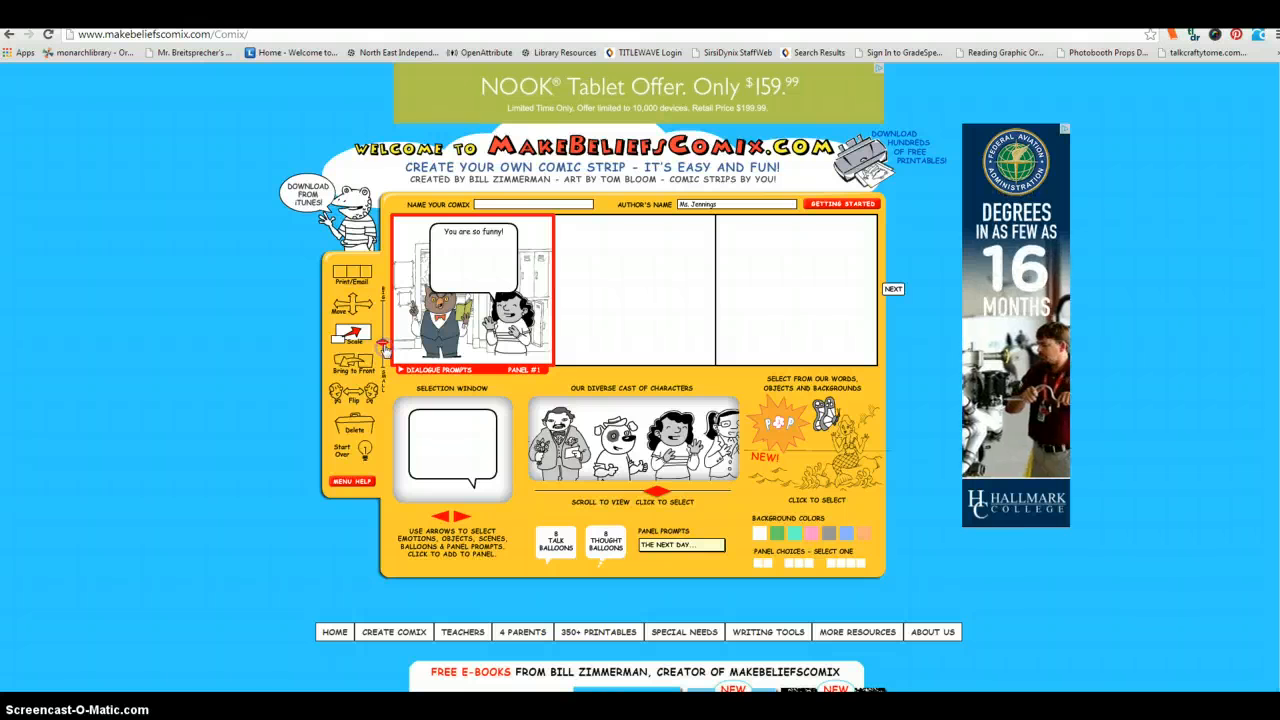
Step: Scale the talk balloon down to about half size and move it directly above the girl's head
left_click_drag(383, 345, 390, 370)
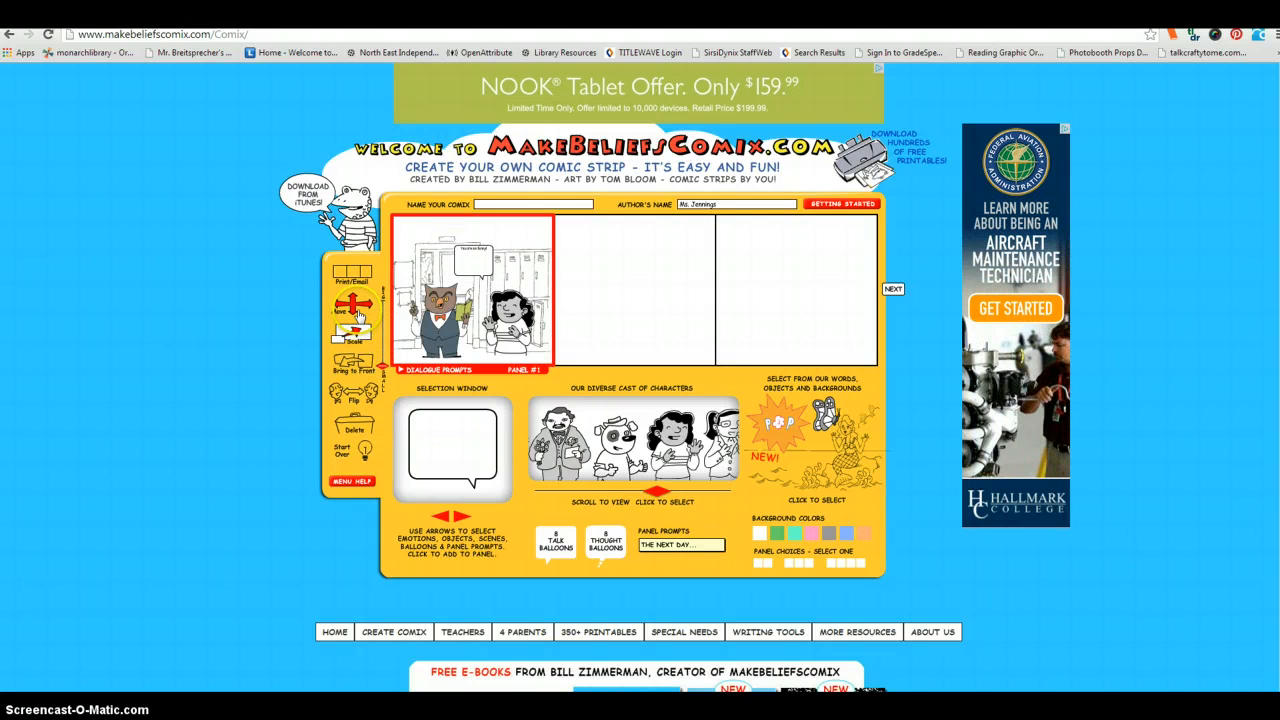
left_click_drag(468, 262, 494, 272)
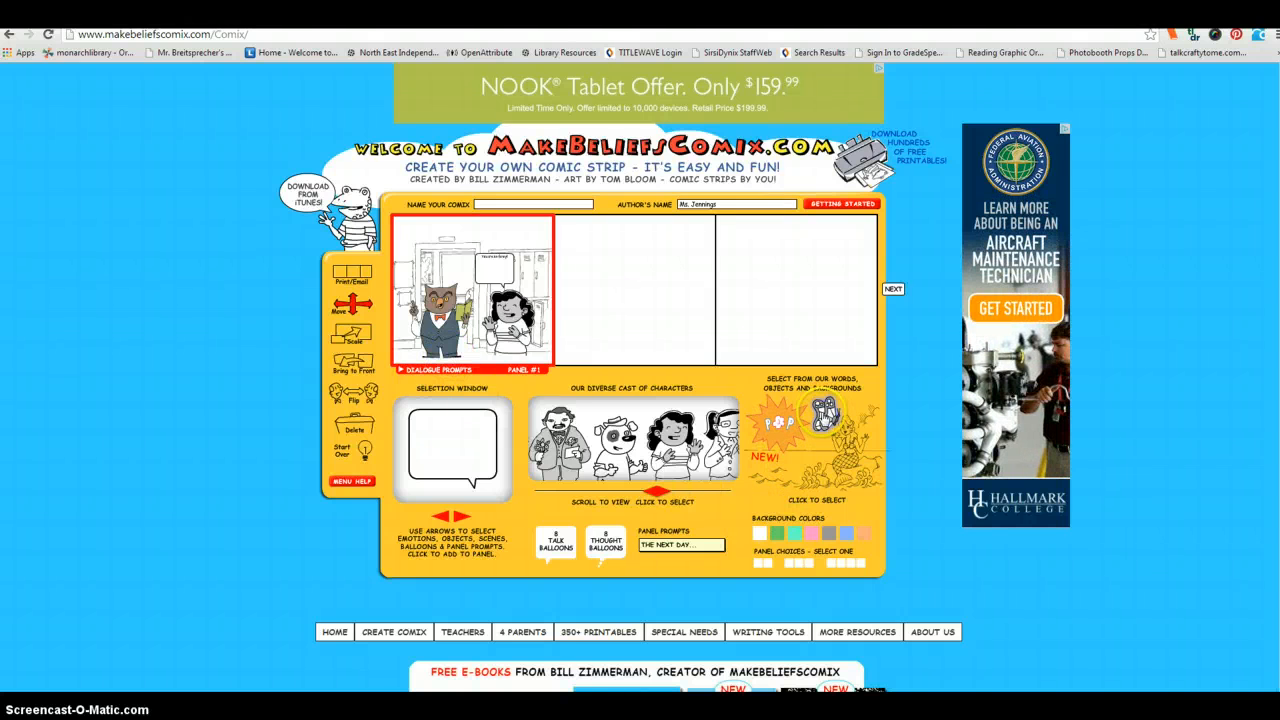
Step: Find the cell phone among the objects, add it to panel 1 and place it at the girl's raised hand
left_click(826, 414)
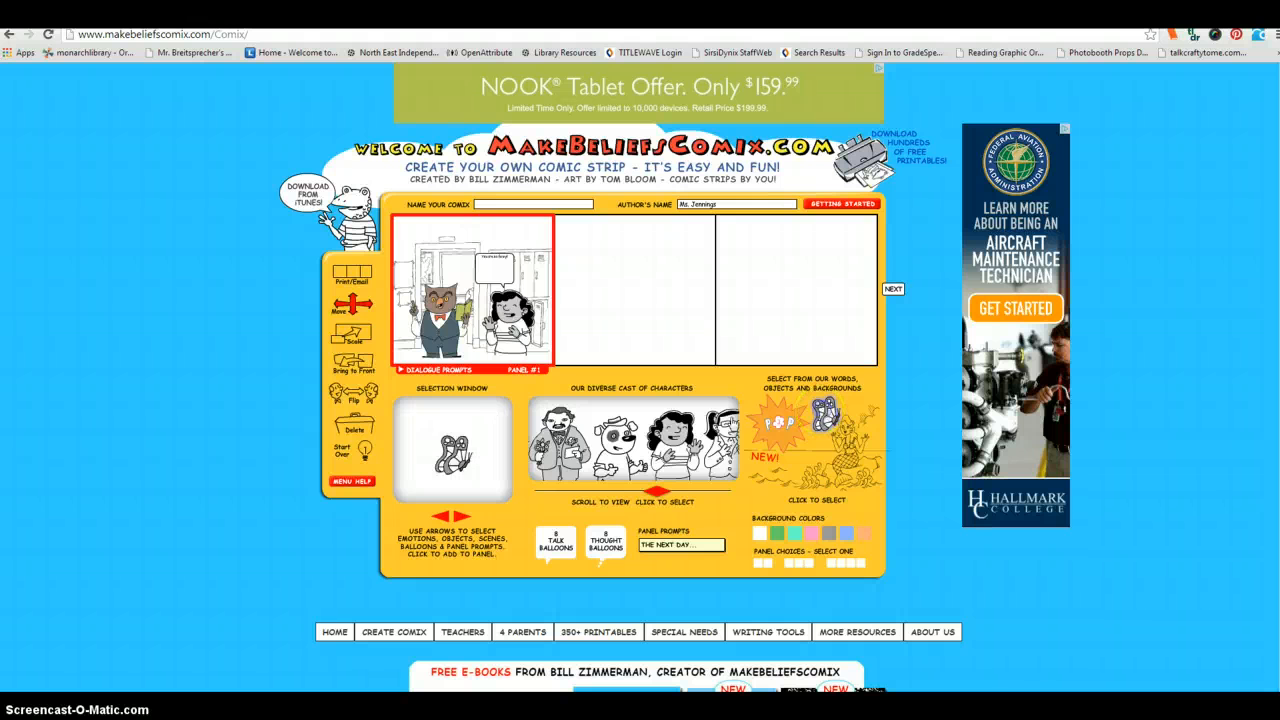
left_click(460, 518)
left_click(460, 518)
left_click(460, 518)
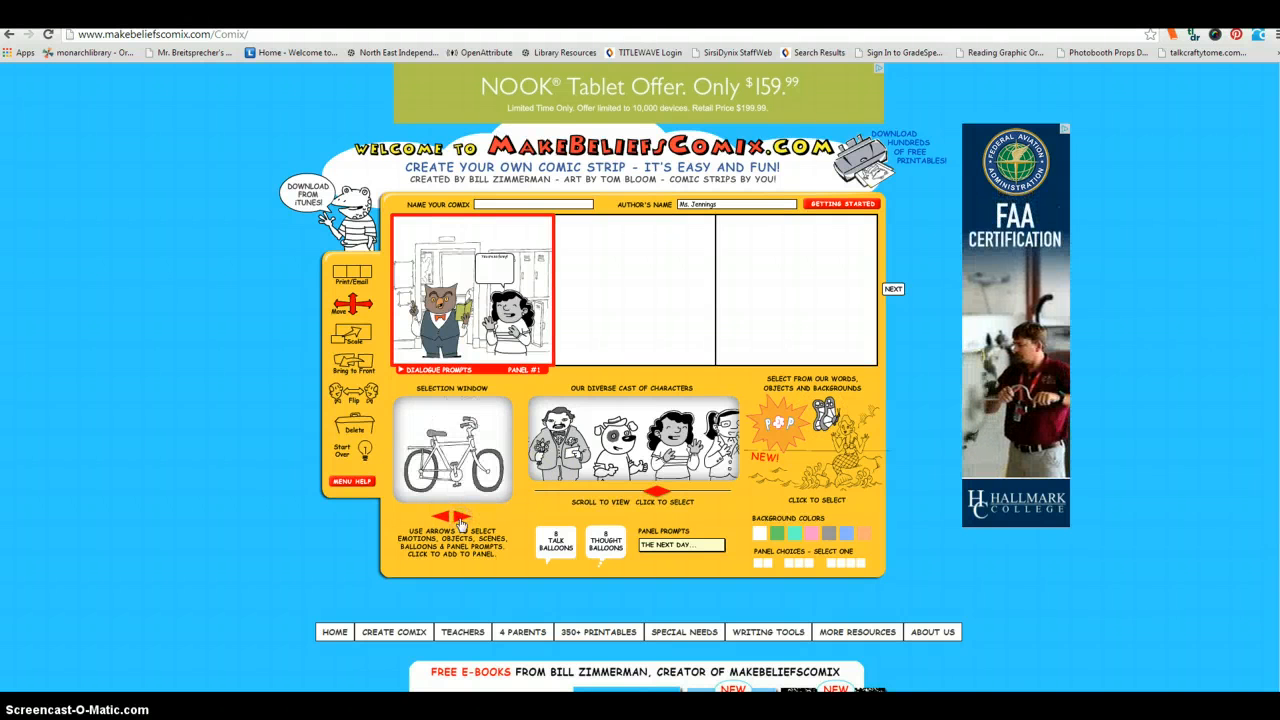
left_click(460, 518)
left_click(460, 518)
left_click(460, 518)
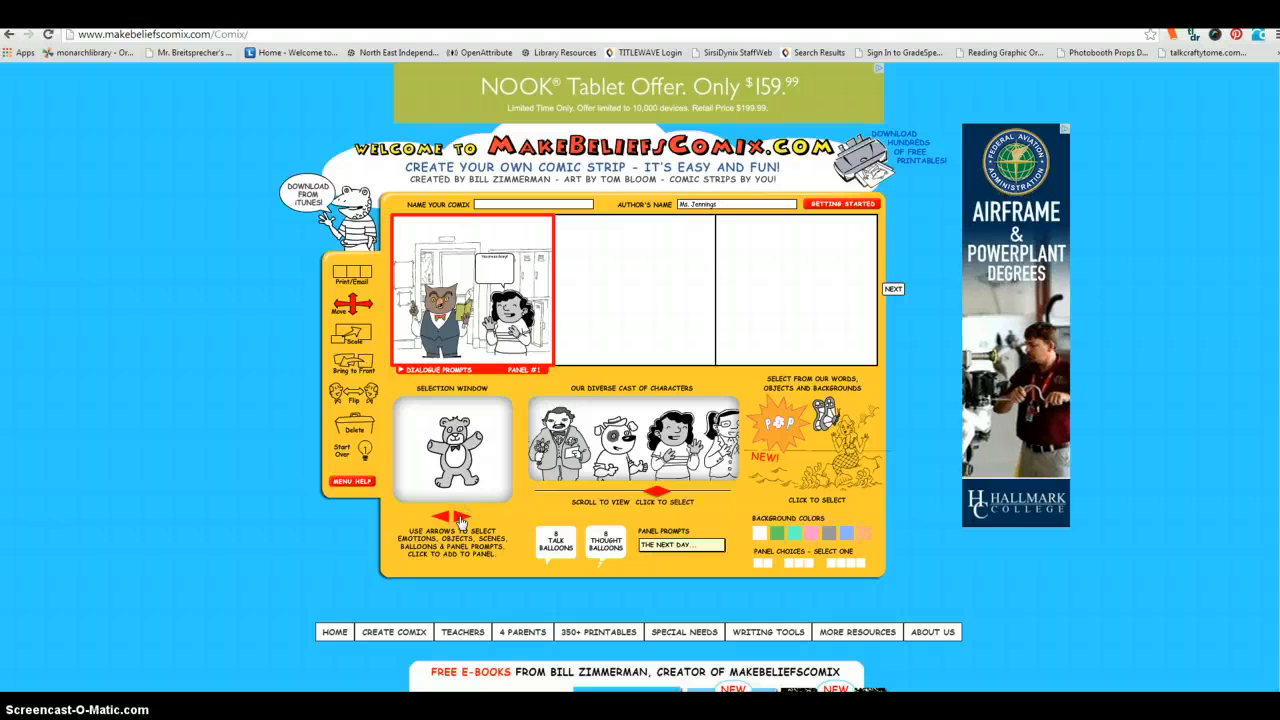
left_click(460, 518)
left_click(460, 518)
left_click(460, 518)
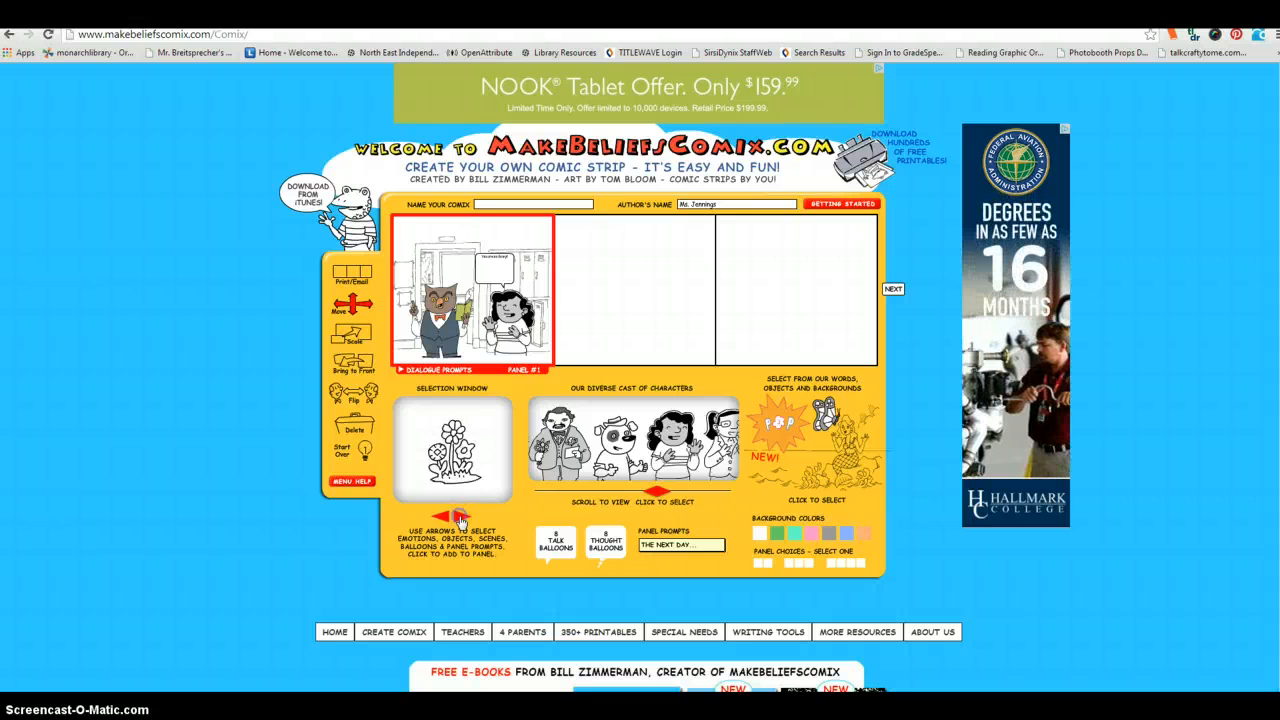
left_click(460, 518)
left_click(460, 518)
left_click(460, 518)
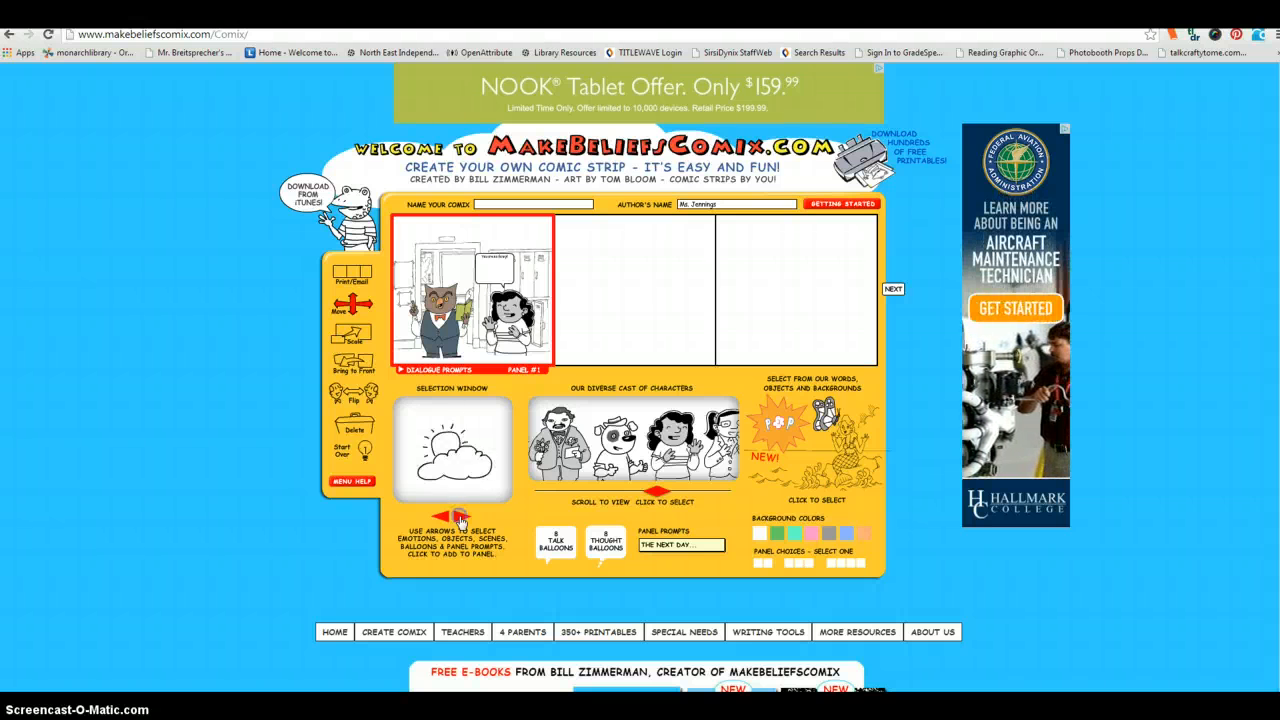
left_click(460, 518)
left_click(460, 518)
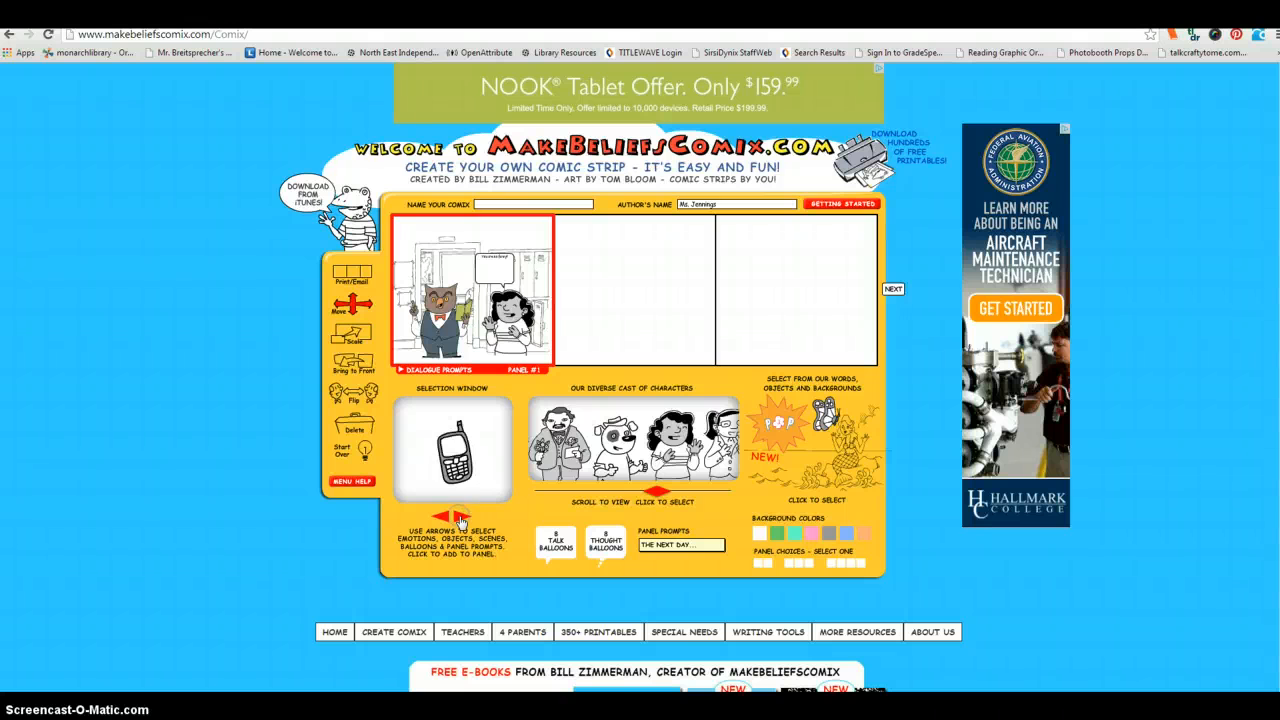
left_click(460, 448)
left_click(476, 324)
left_click_drag(476, 324, 491, 330)
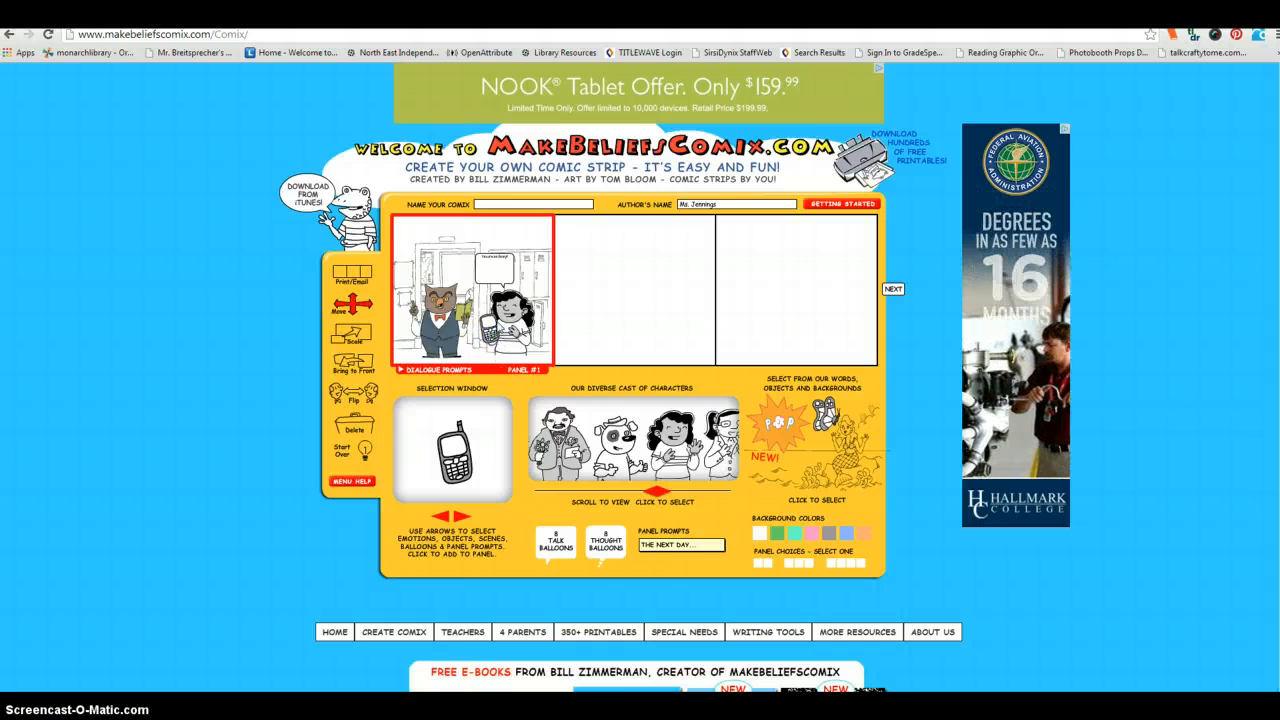
Step: Scale the cell phone down to fit the girl's hand
left_click(378, 342)
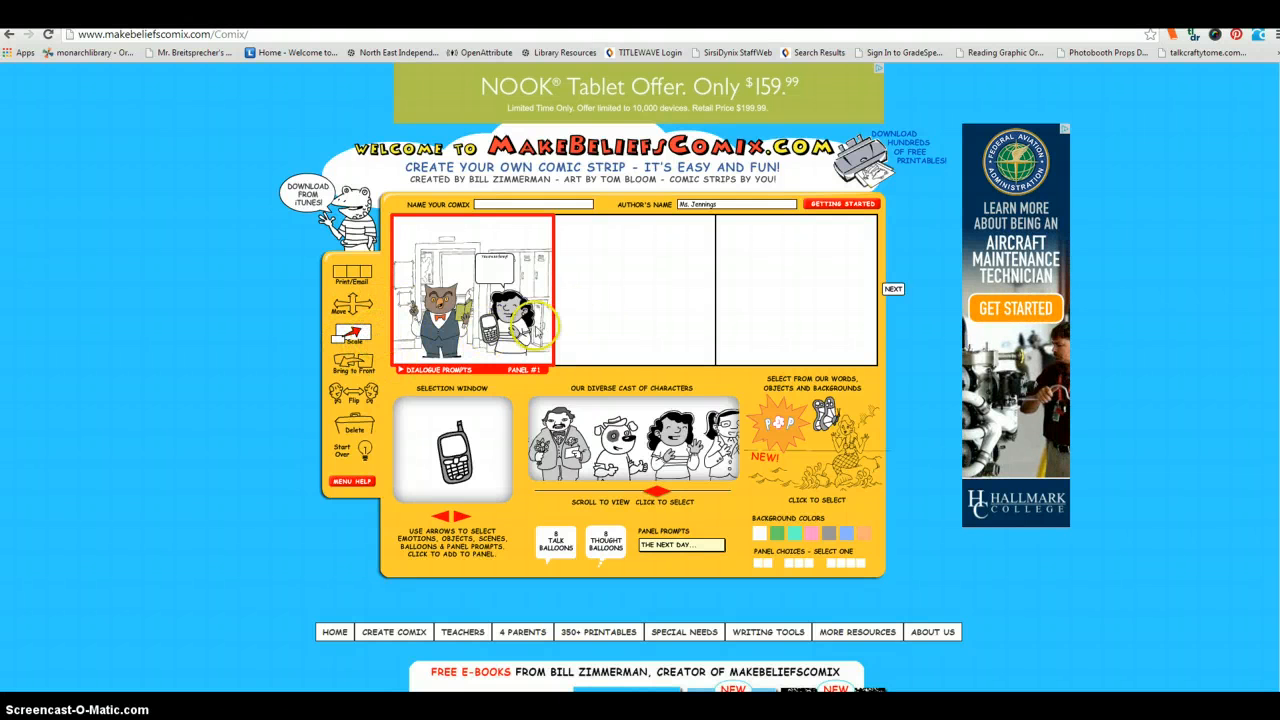
left_click(445, 335)
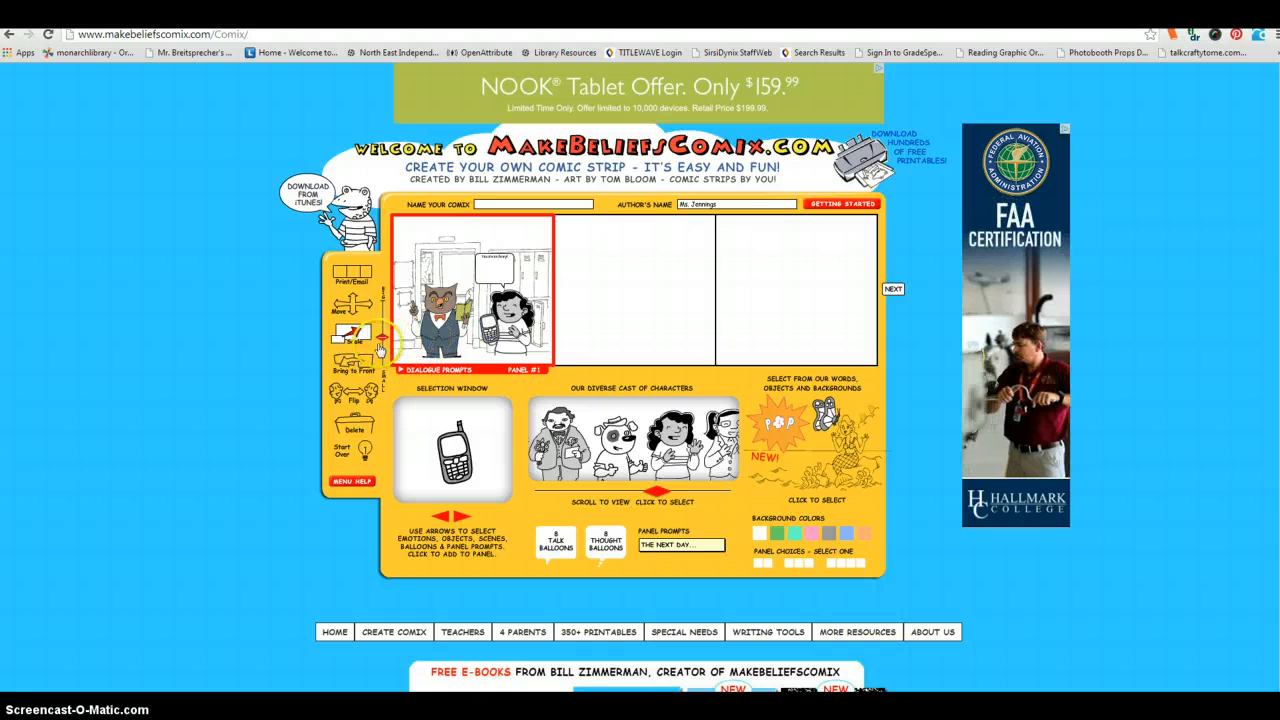
left_click_drag(384, 340, 386, 352)
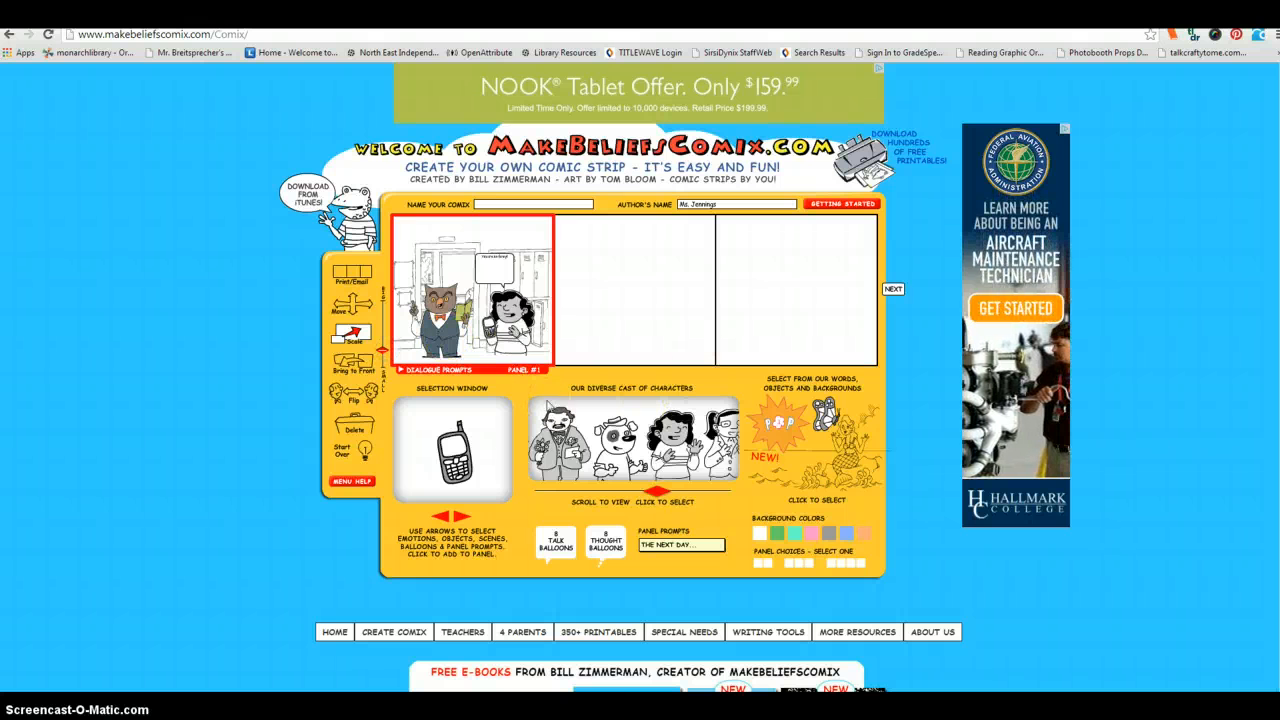
Step: Switch the active panel from panel 1 to panel 3
left_click(586, 342)
left_click(765, 318)
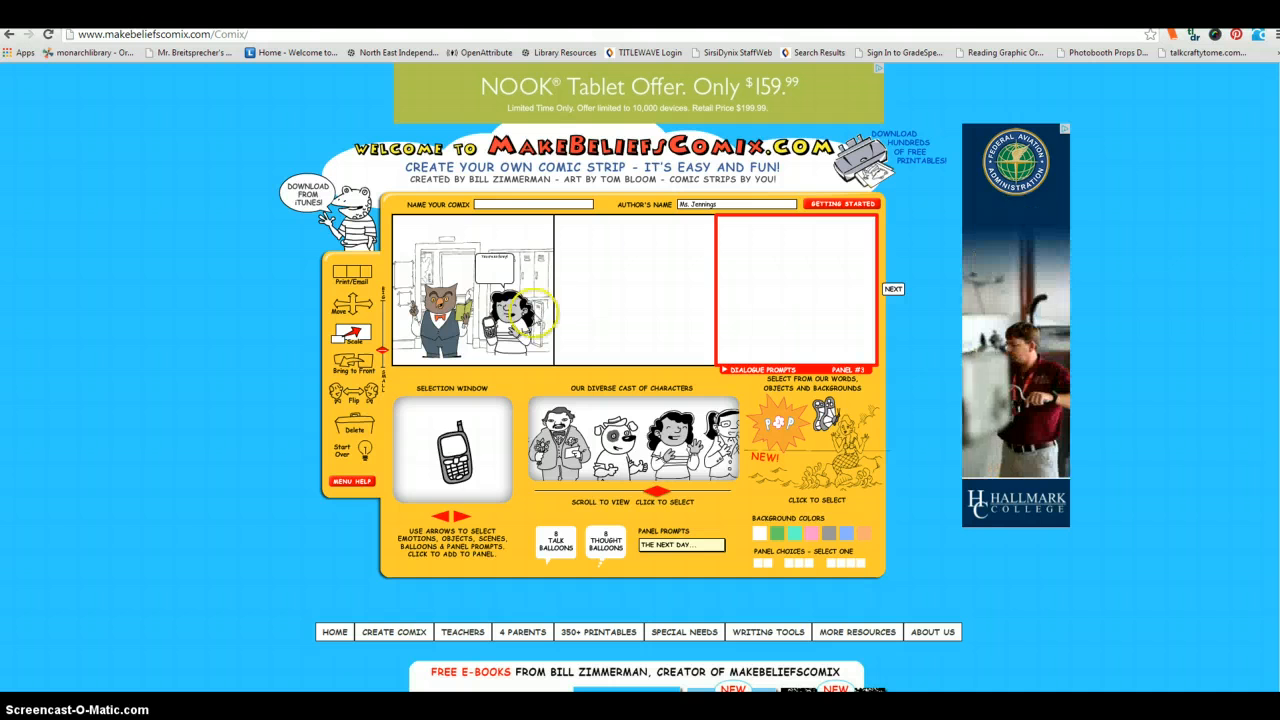
left_click(576, 330)
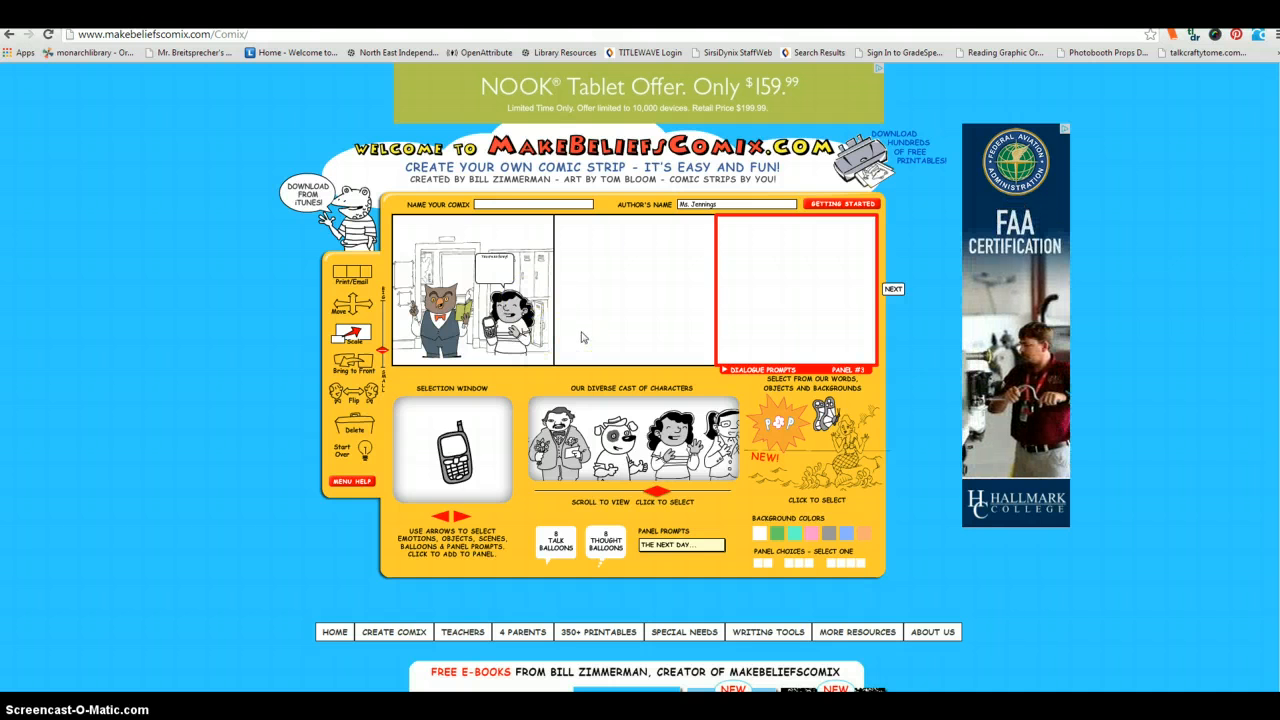
Step: Proceed to the page for reviewing, printing and emailing the comic, and enter the sender's name in the email form
left_click(897, 290)
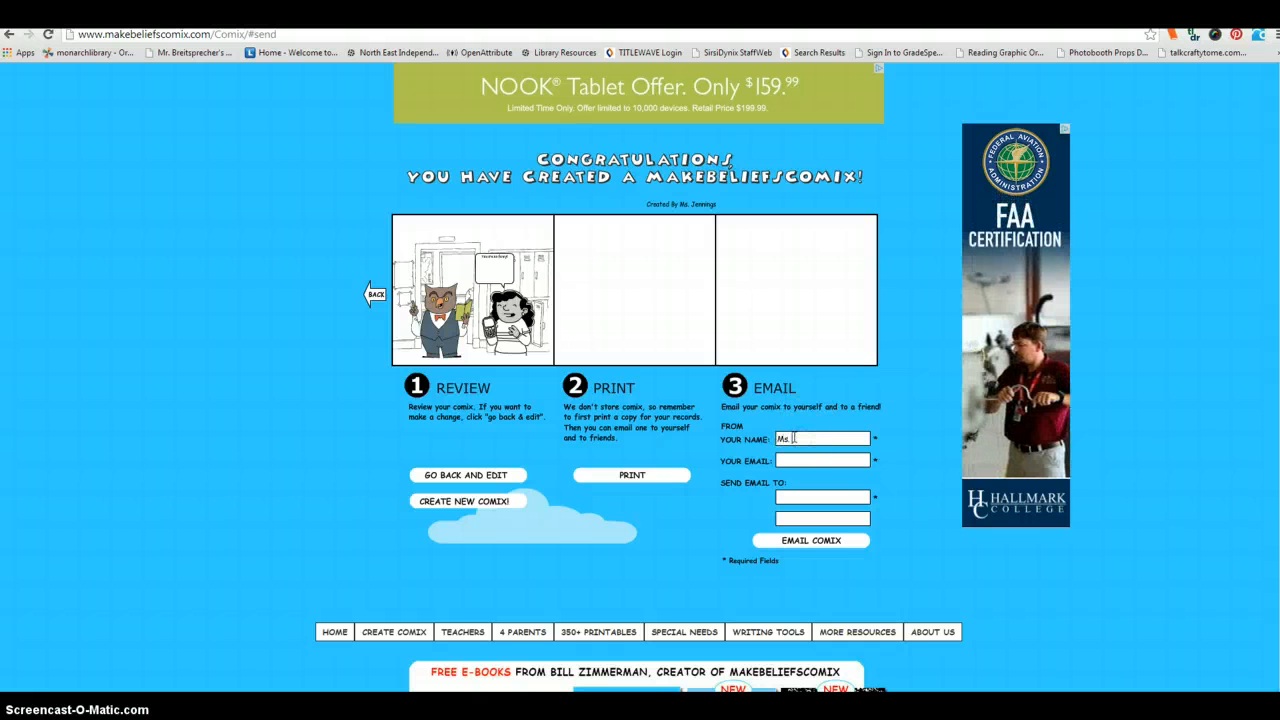
type("s")
key("Tab")
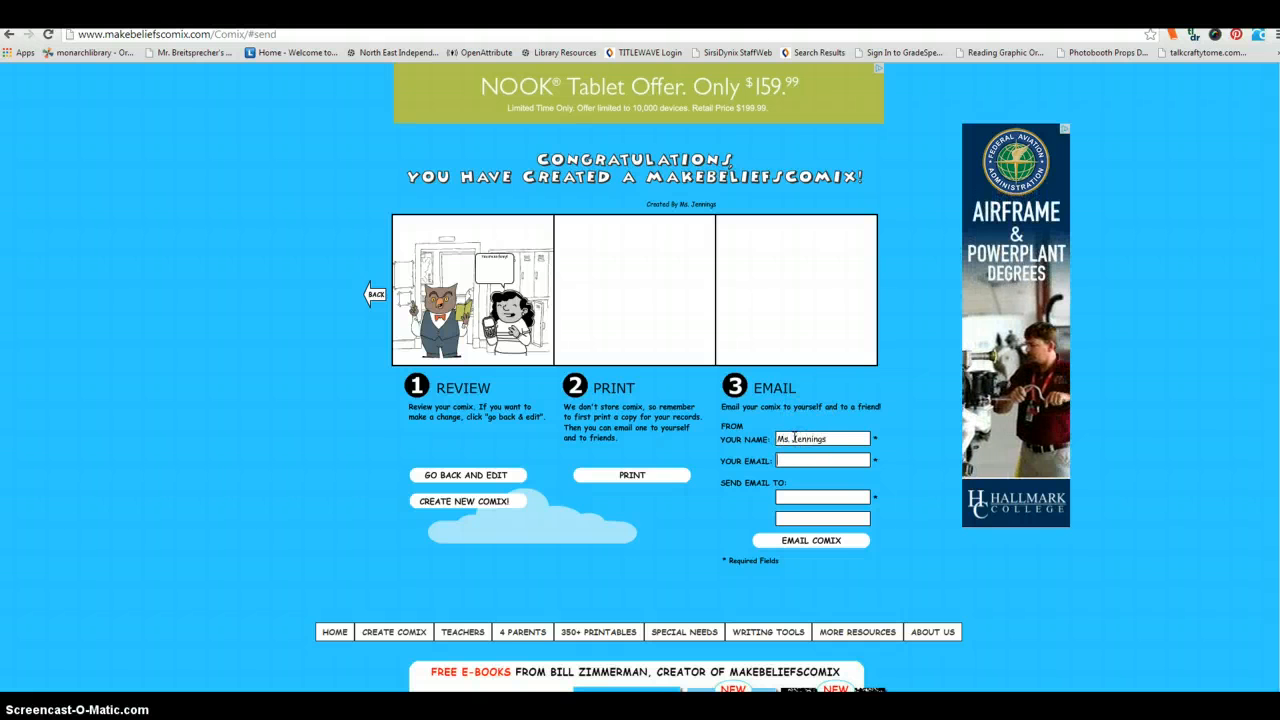
Step: Enter the sender's email address in the form and go to the first recipient field
left_click(810, 444)
left_click(832, 495)
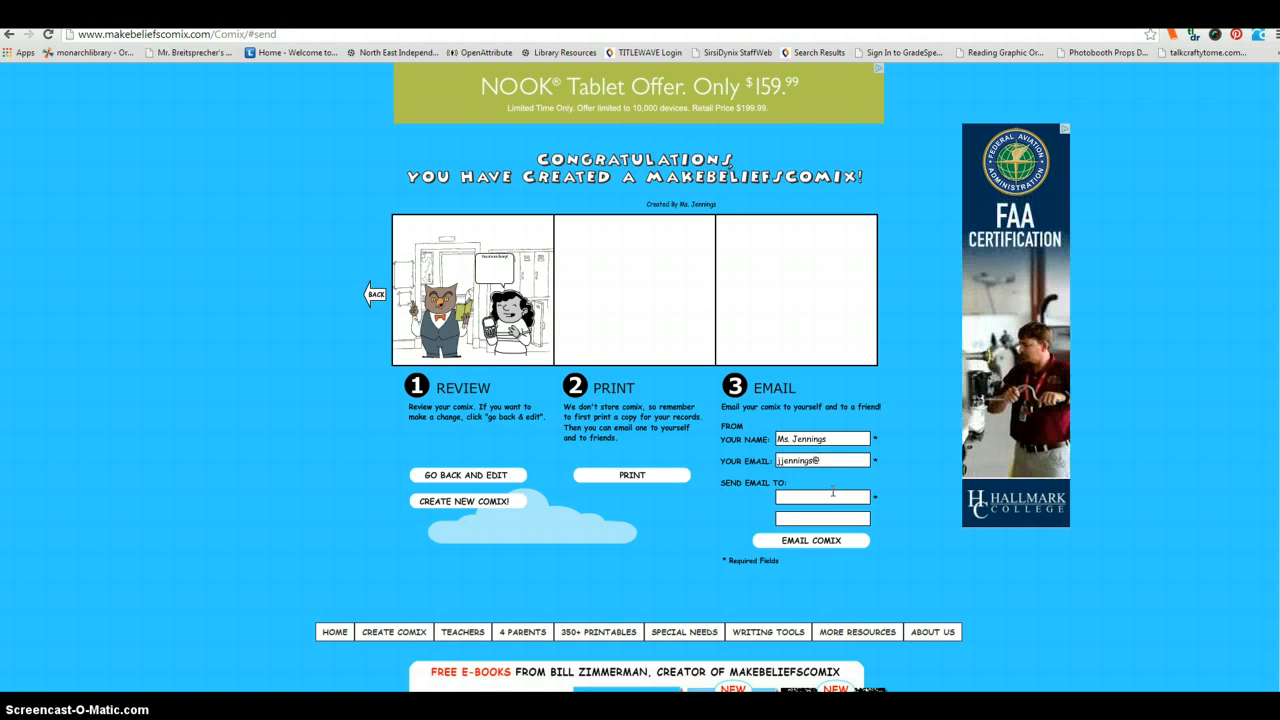
type("stu.neisd.")
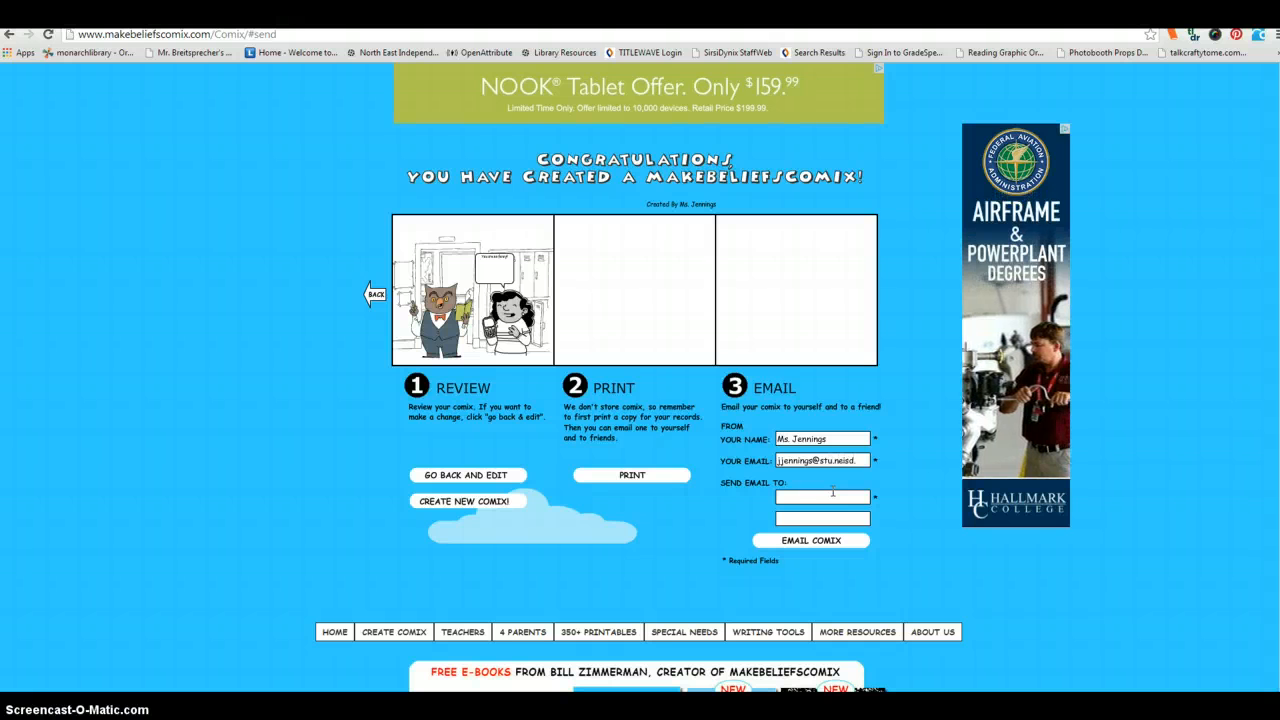
type("net")
left_click(812, 495)
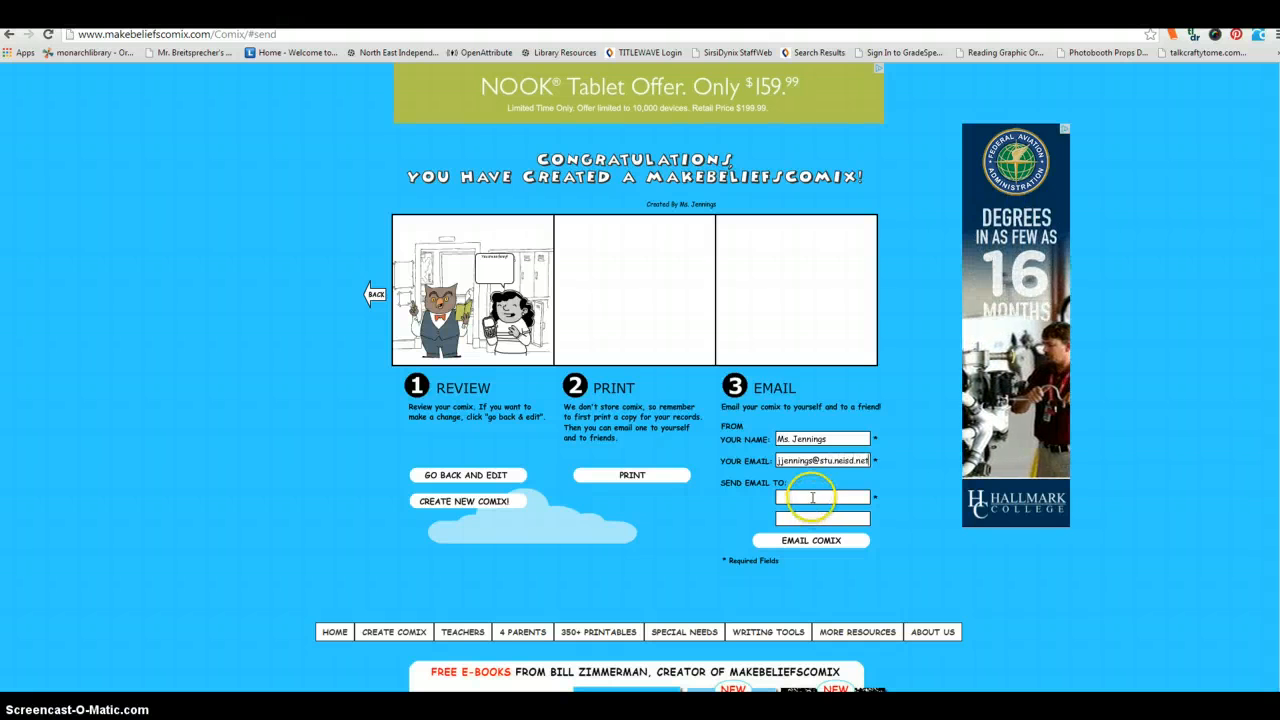